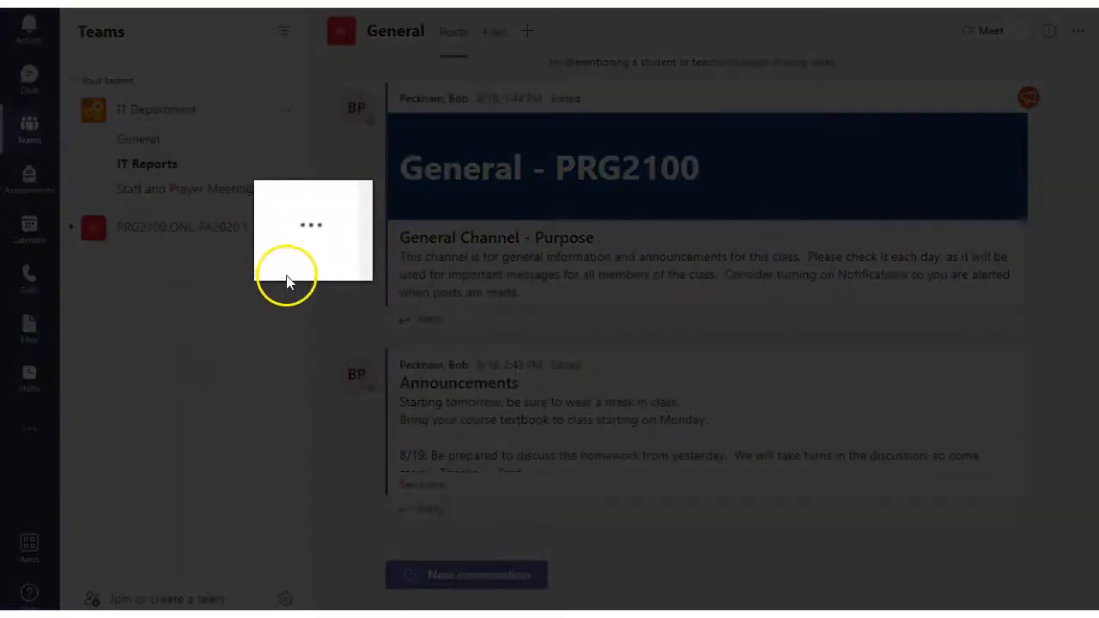
Open the PRG2100 team's management page and show its owners together with its members and guests.
{"action": "left_click", "coordinate": [333, 230]}
{"action": "left_click", "coordinate": [333, 311]}
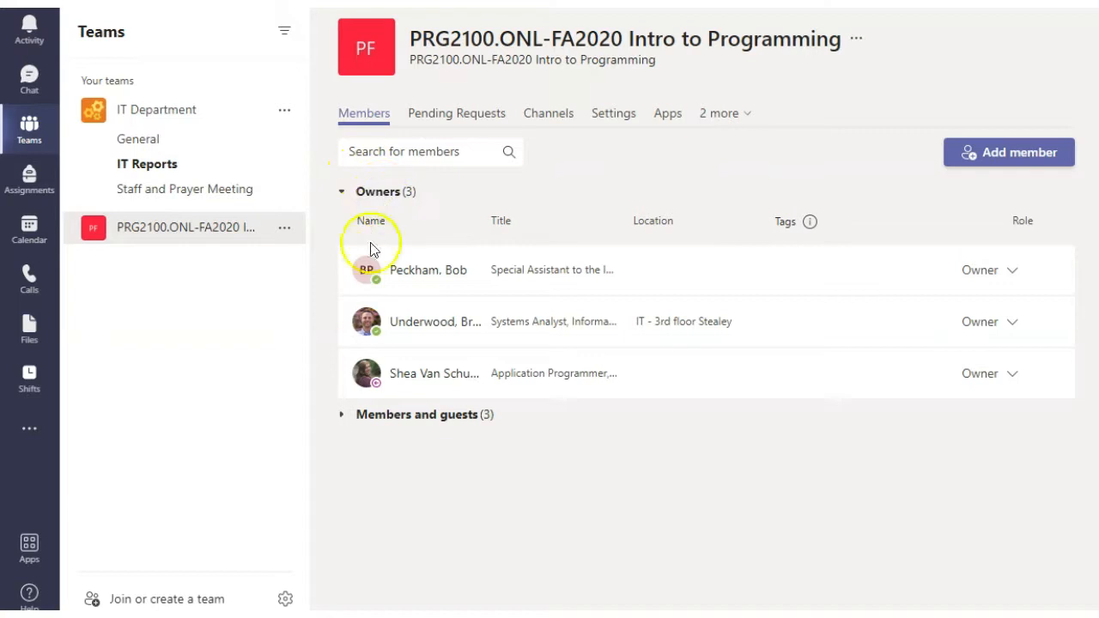
{"action": "left_click", "coordinate": [348, 417]}
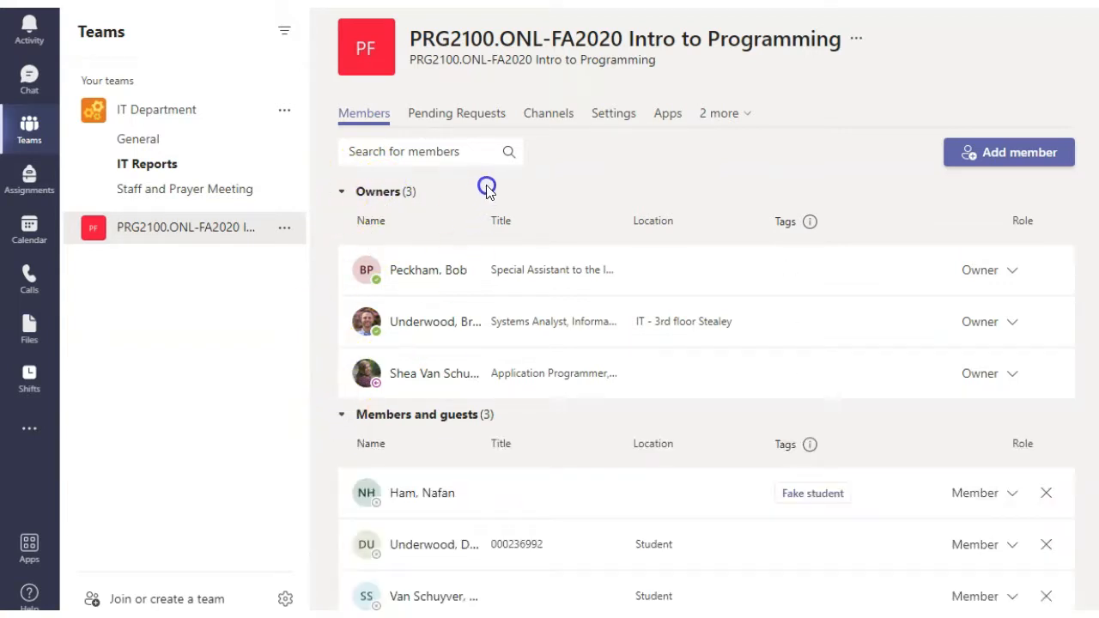
Review the PRG2100 team's member permissions in its team settings.
{"action": "left_click", "coordinate": [618, 125]}
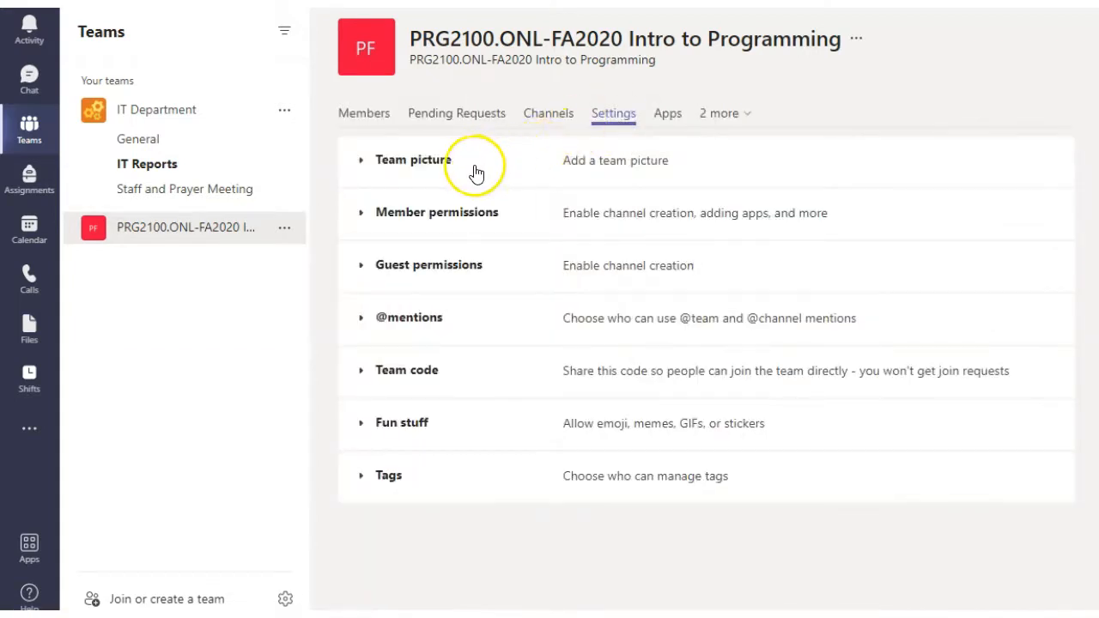
{"action": "left_click", "coordinate": [416, 217]}
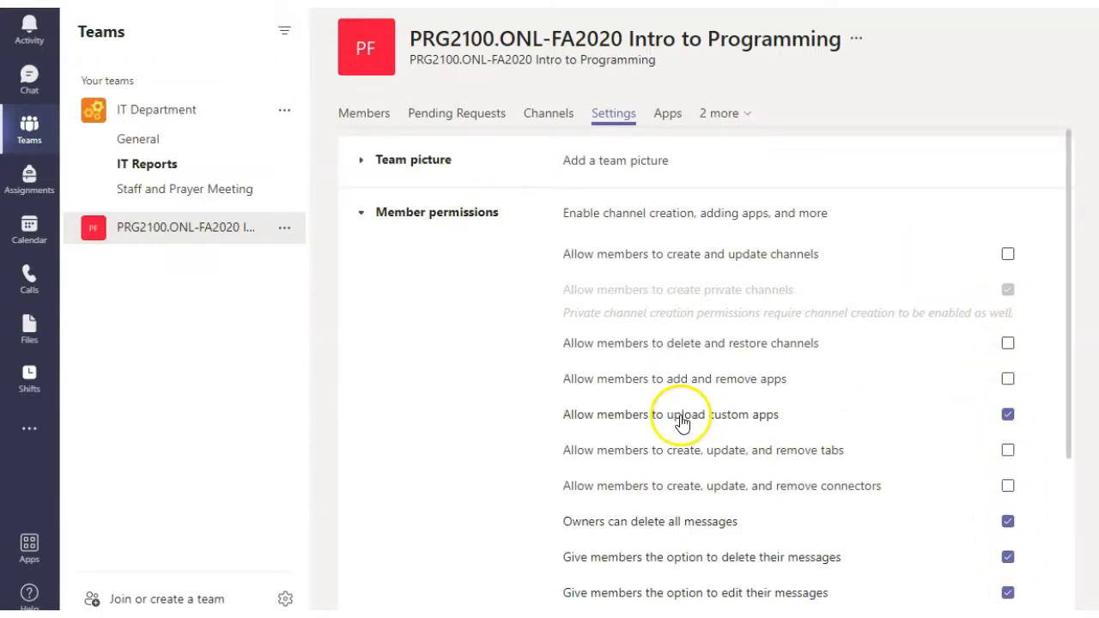
{"action": "scroll", "coordinate": [566, 343], "scroll_direction": "down", "scroll_amount": 2}
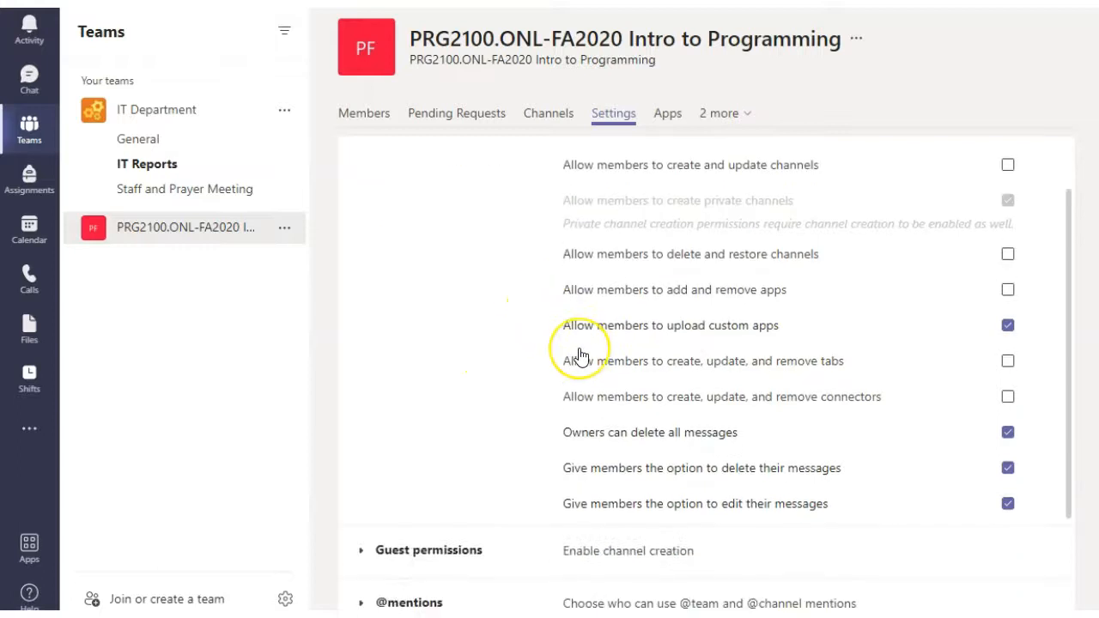
{"action": "scroll", "coordinate": [580, 355], "scroll_direction": "up", "scroll_amount": 2}
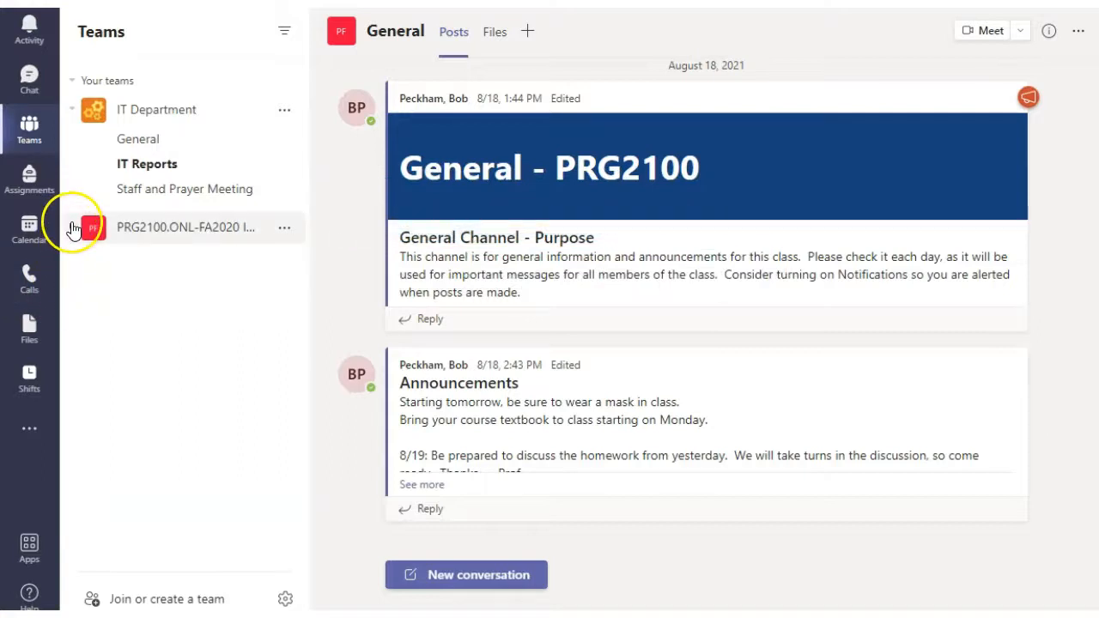
Show the PRG2100 team's channels and open the General channel's management settings to check who can post messages.
{"action": "left_click", "coordinate": [73, 228]}
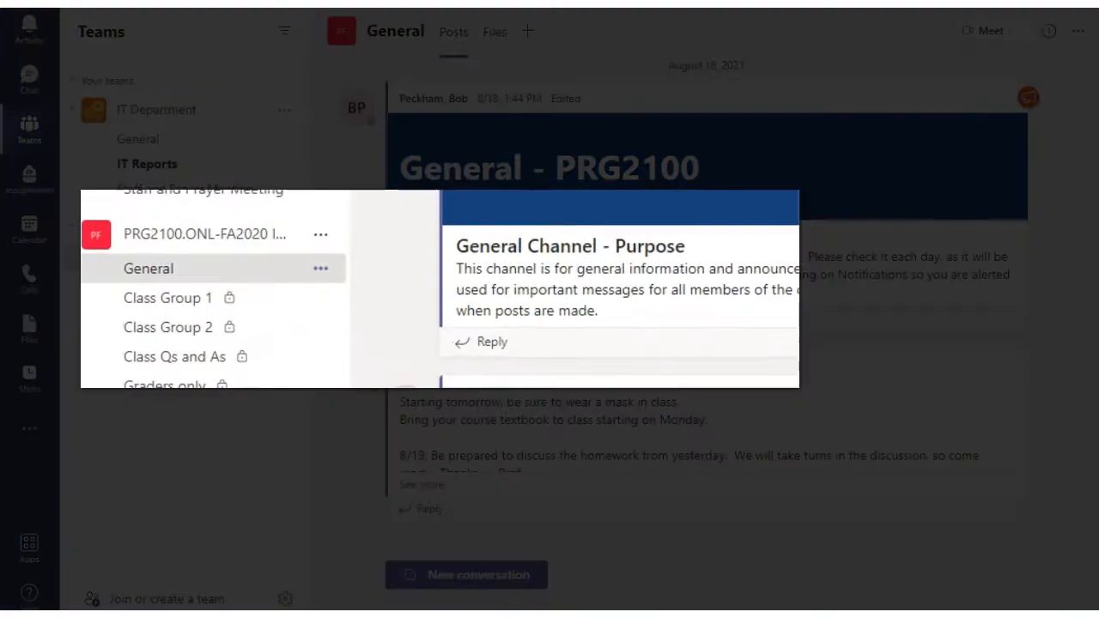
{"action": "left_click", "coordinate": [284, 257]}
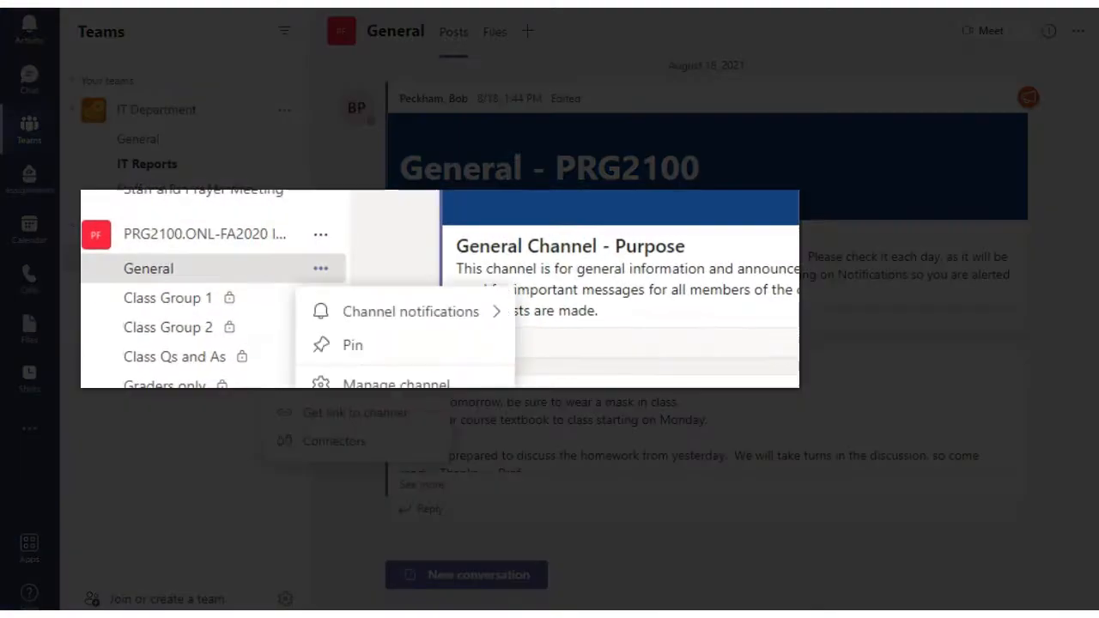
{"action": "left_click", "coordinate": [360, 310]}
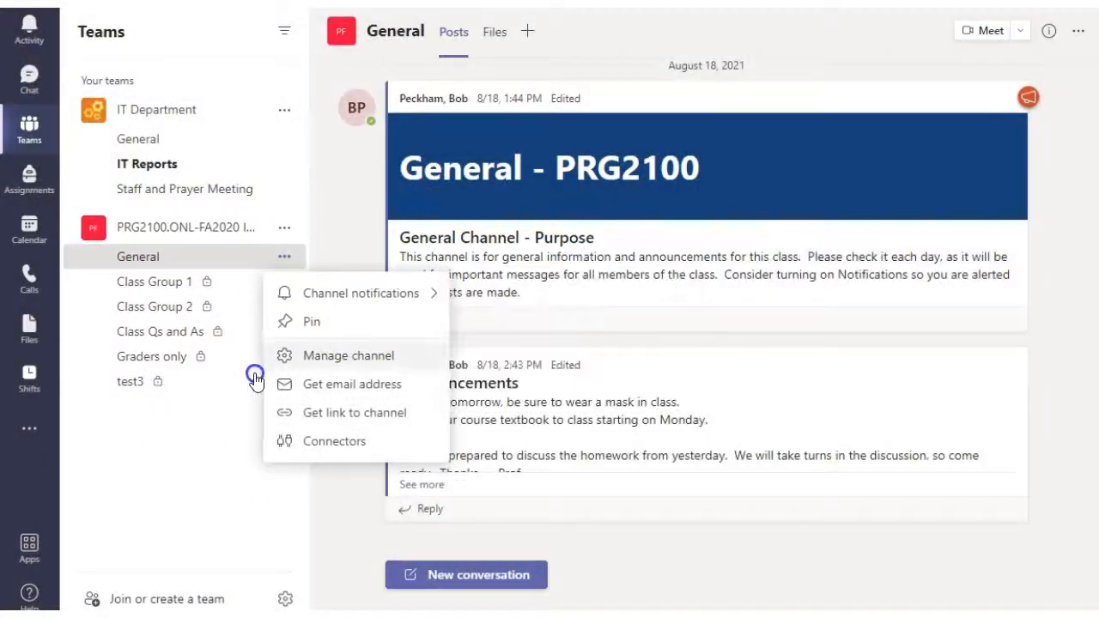
{"action": "left_click", "coordinate": [350, 255]}
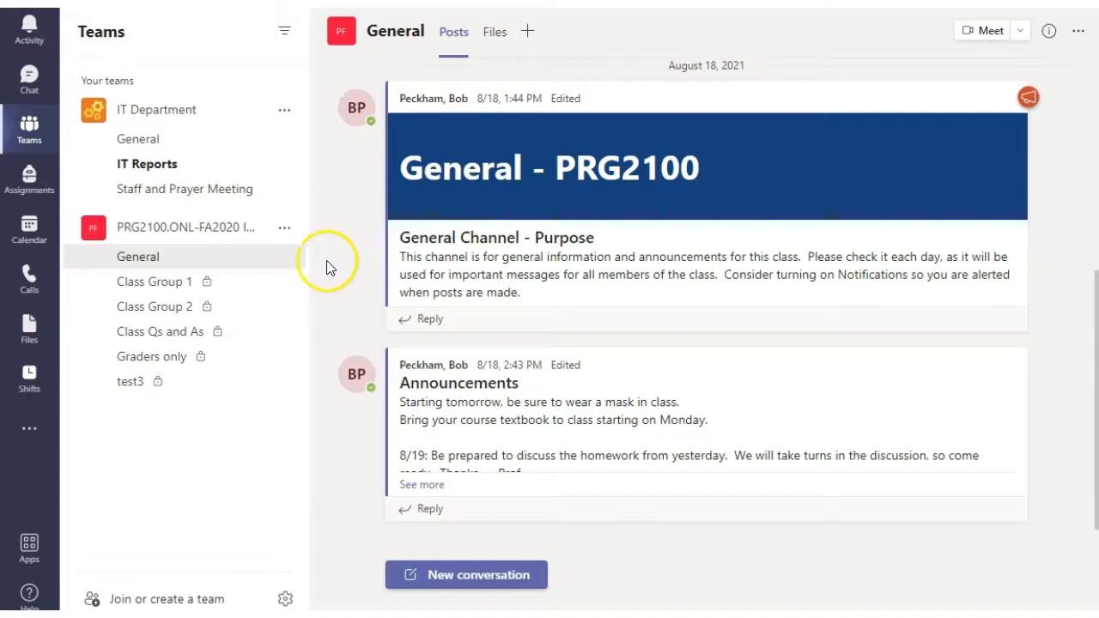
{"action": "left_click", "coordinate": [285, 263]}
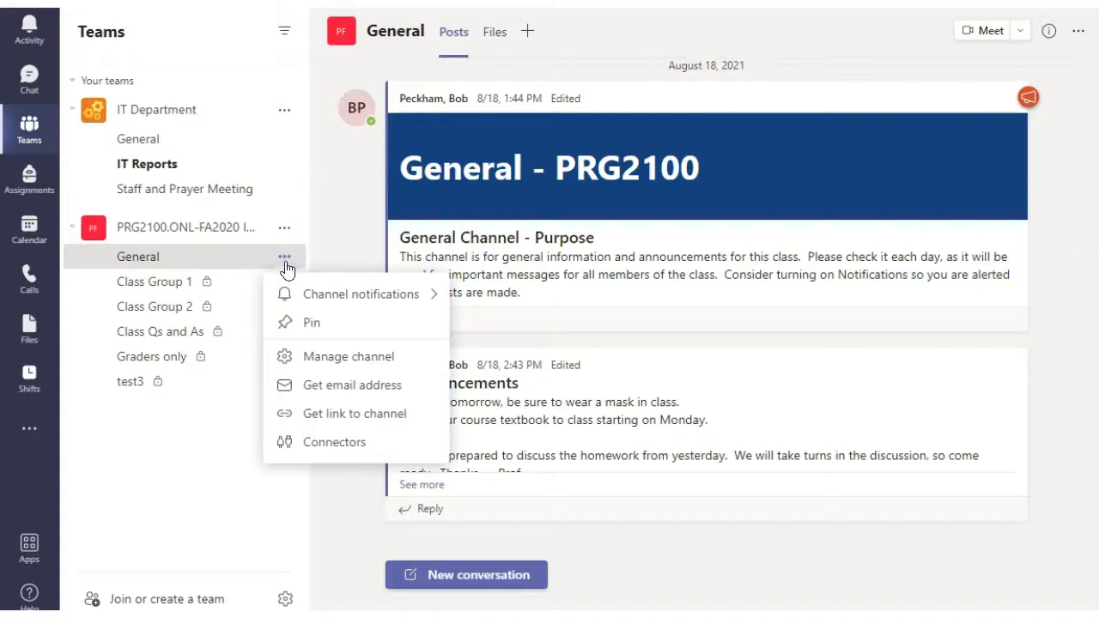
{"action": "left_click", "coordinate": [354, 356]}
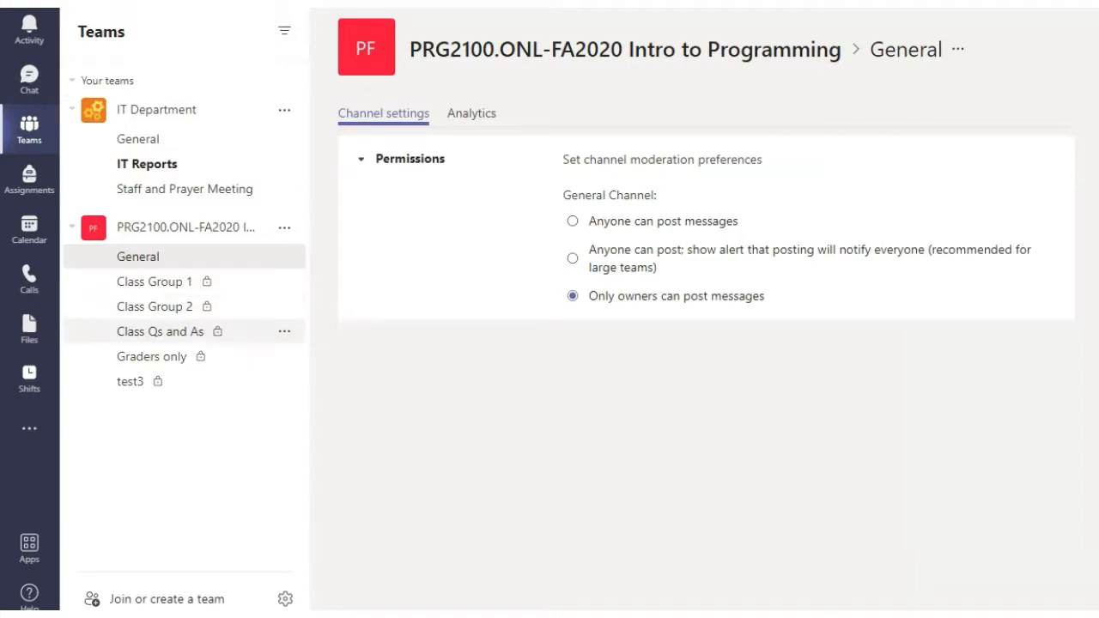
Start a new channel for the PRG2100 team and name it "Qs and As".
{"action": "left_click", "coordinate": [282, 229]}
{"action": "left_click", "coordinate": [331, 339]}
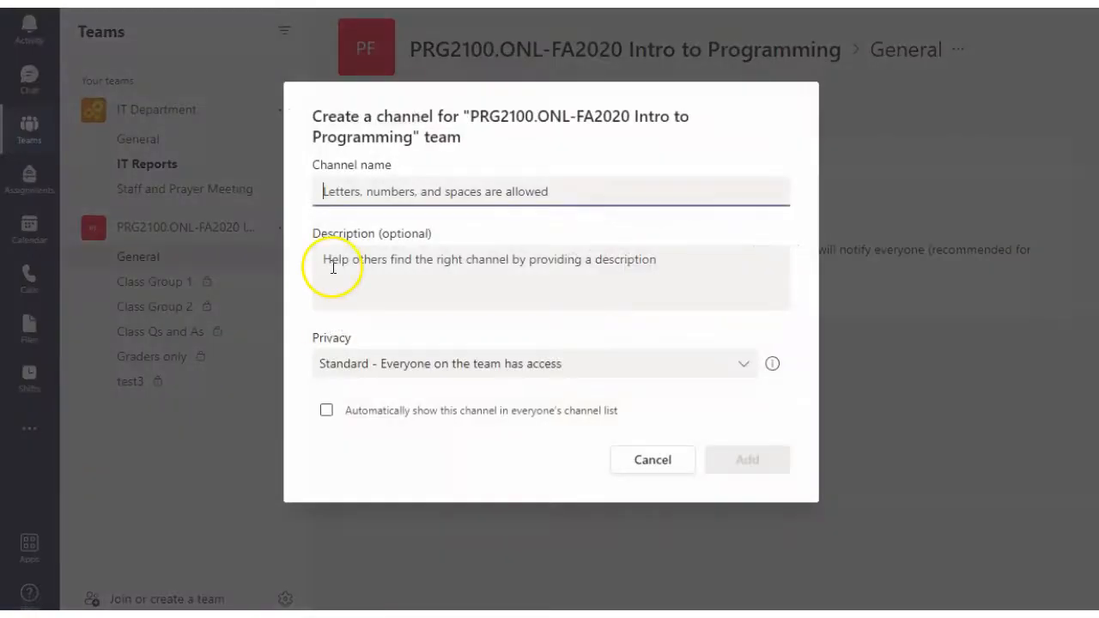
{"action": "type", "text": "Qs and As"}
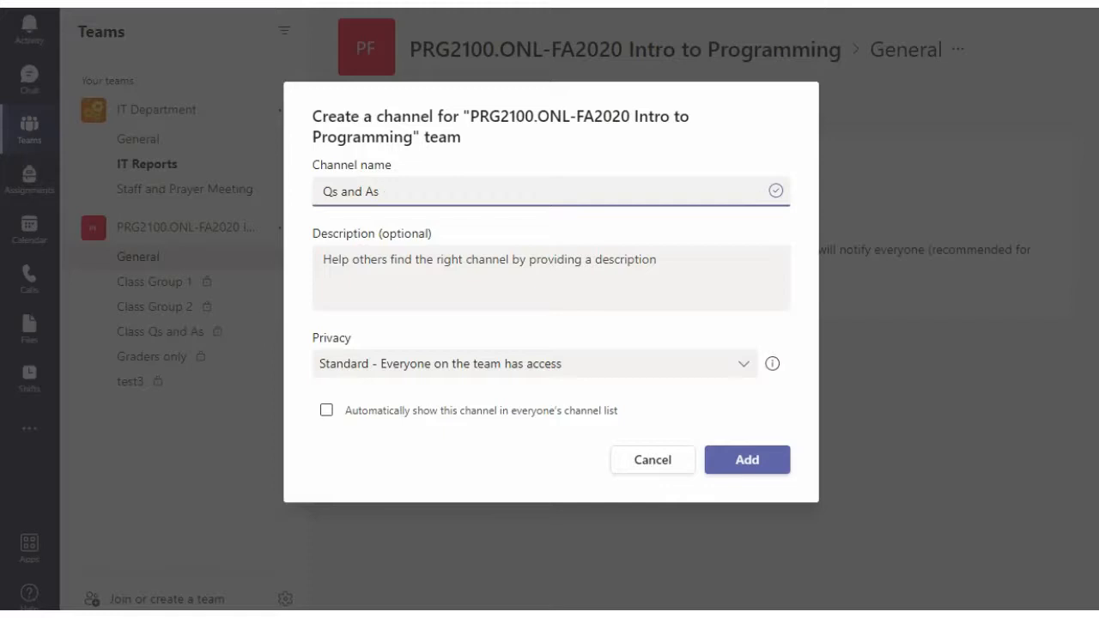
{"action": "key", "text": "Tab"}
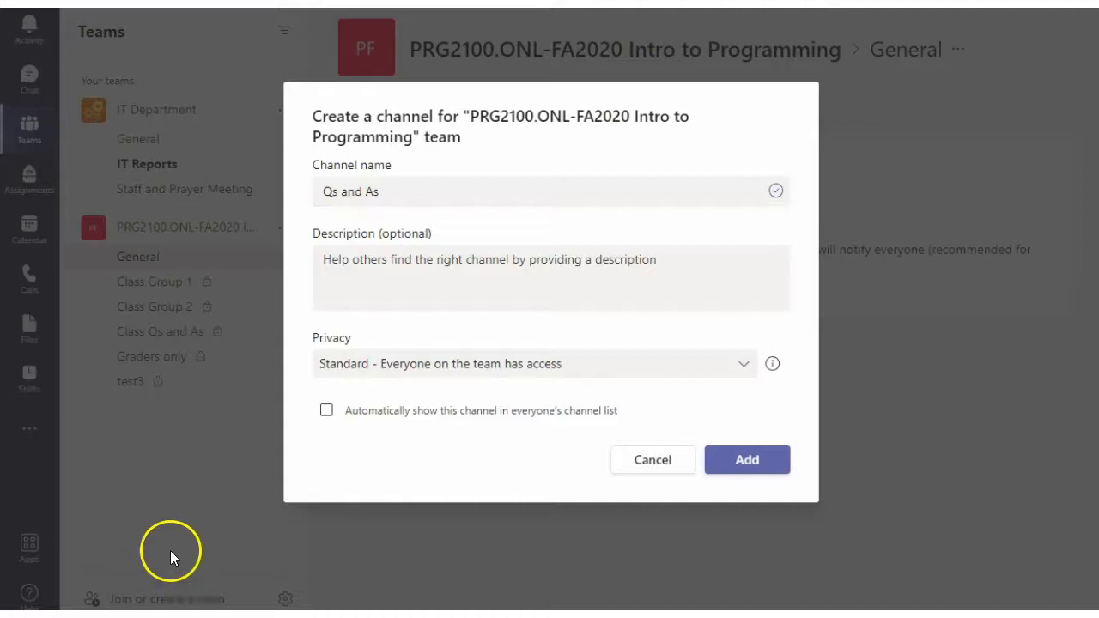
Describe the channel as "For students to ask questions of general interest to members of the class that can be answered by the course leaders.".
{"action": "left_click", "coordinate": [324, 258]}
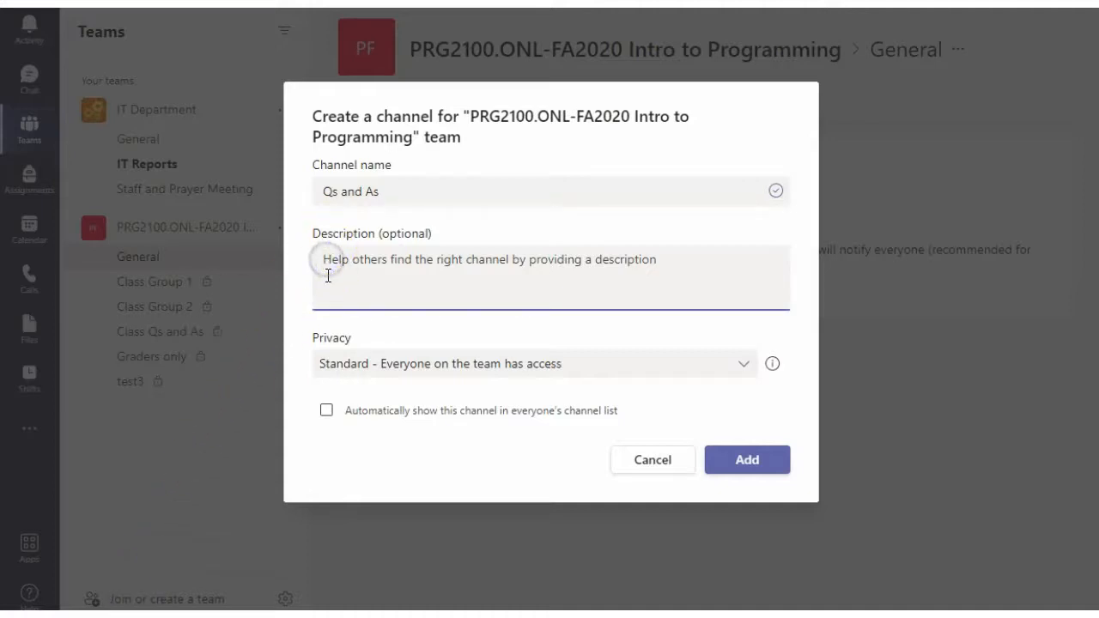
{"action": "type", "text": "For students to ask questions of general interest to members of the class that can be answered by the course leaders."}
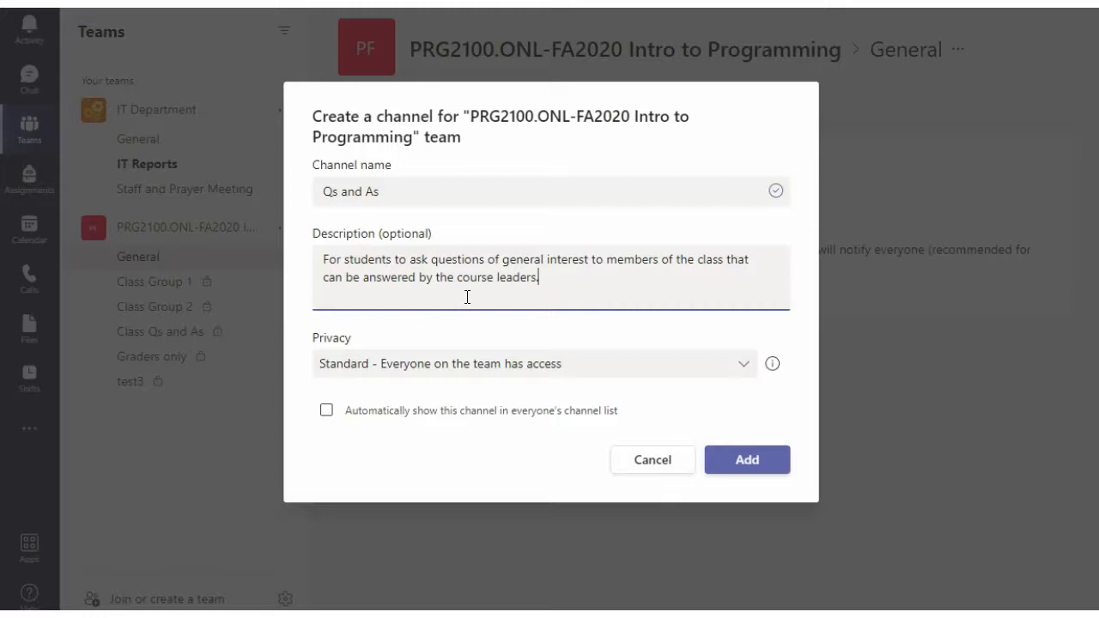
{"action": "left_click", "coordinate": [444, 461]}
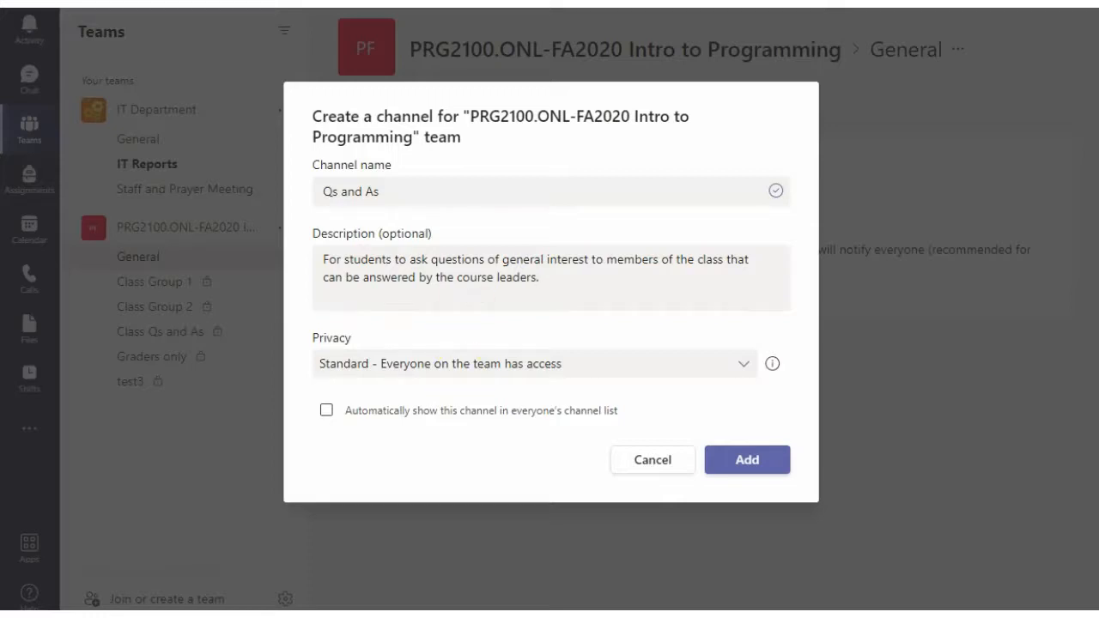
Add the channel with Standard privacy, set to show automatically in everyone's channel list.
{"action": "left_click", "coordinate": [736, 367]}
{"action": "left_click", "coordinate": [562, 403]}
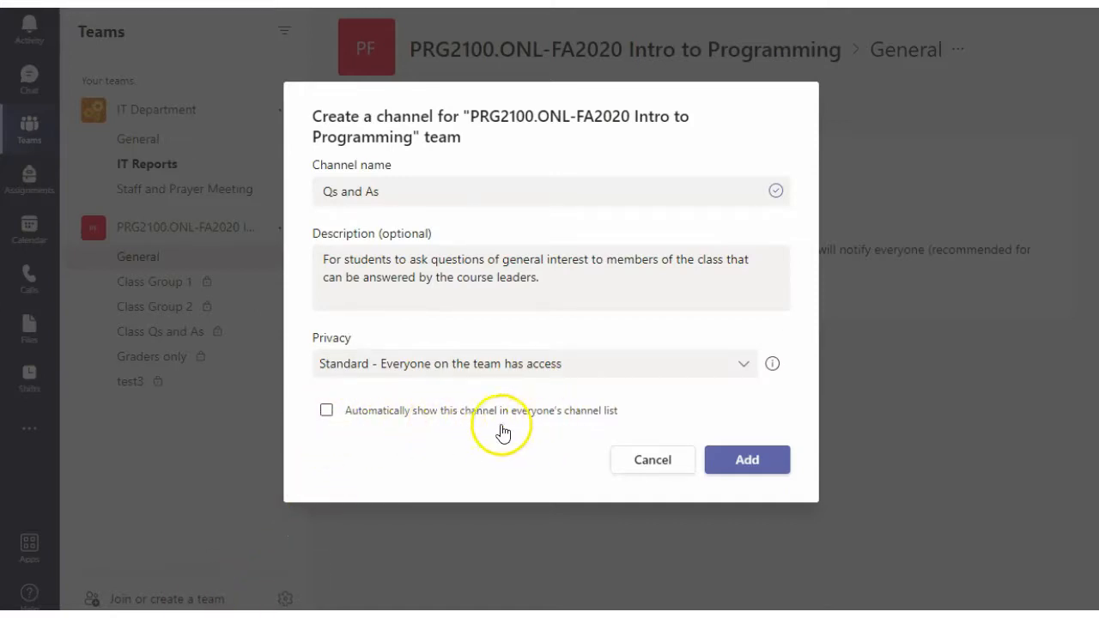
{"action": "left_click", "coordinate": [327, 414]}
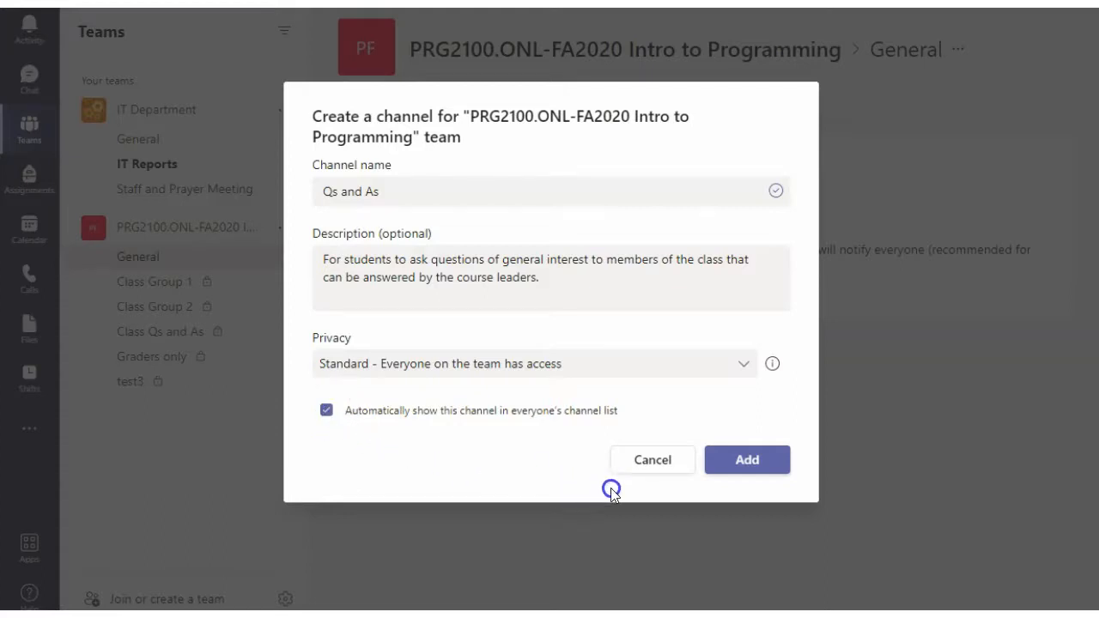
{"action": "left_click", "coordinate": [746, 461]}
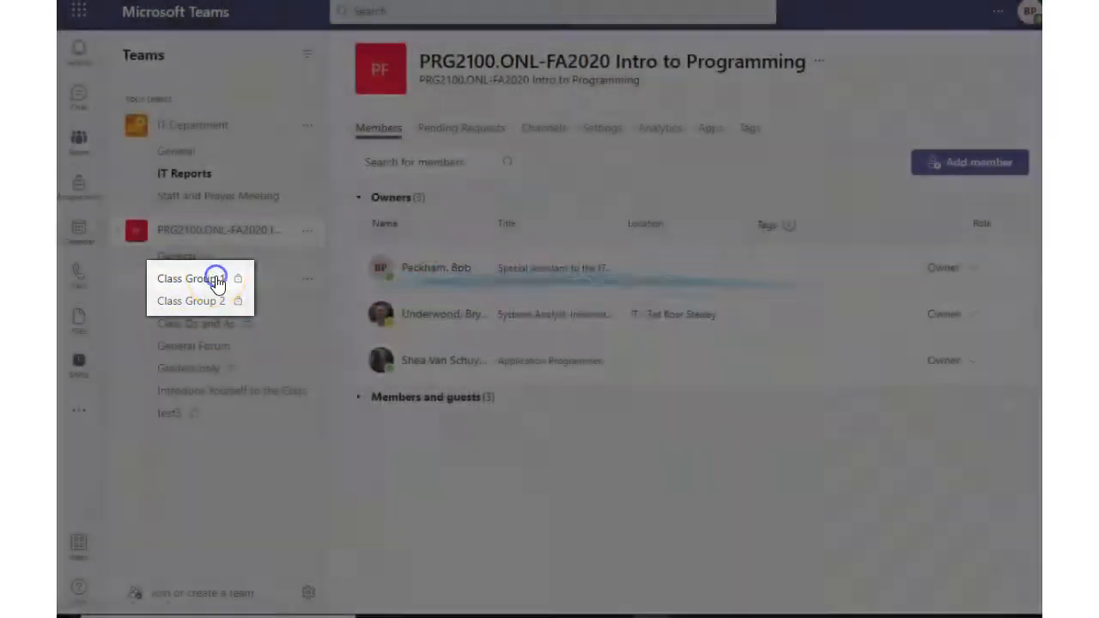
Review the Class Group 1 channel's information and members, and read the replies to its first post.
{"action": "left_click", "coordinate": [214, 279]}
{"action": "left_click", "coordinate": [1002, 57]}
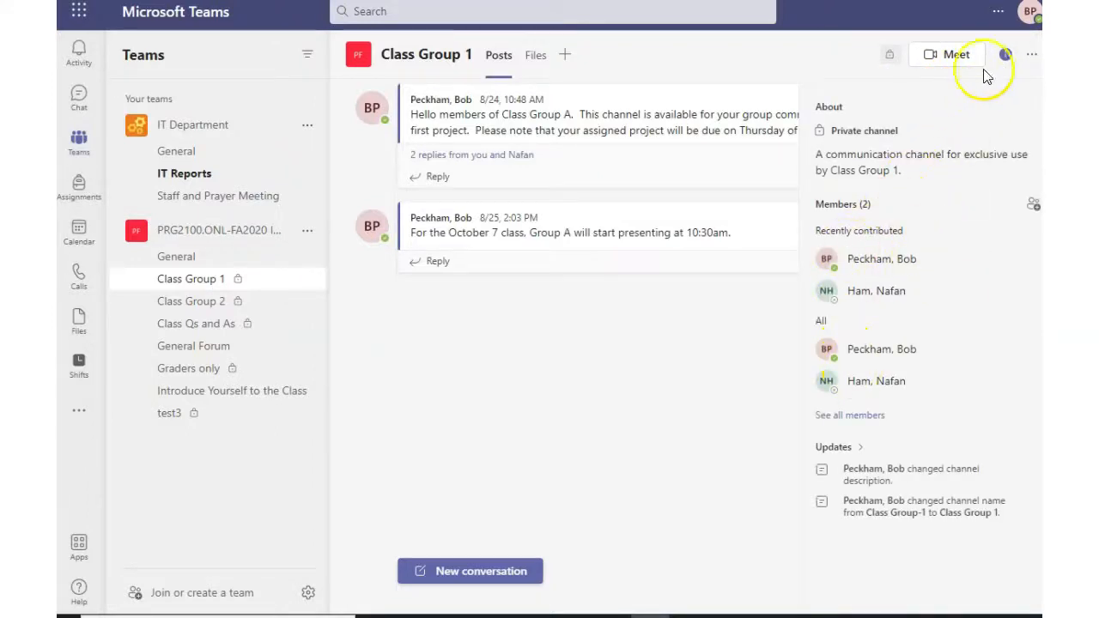
{"action": "left_click", "coordinate": [1004, 55]}
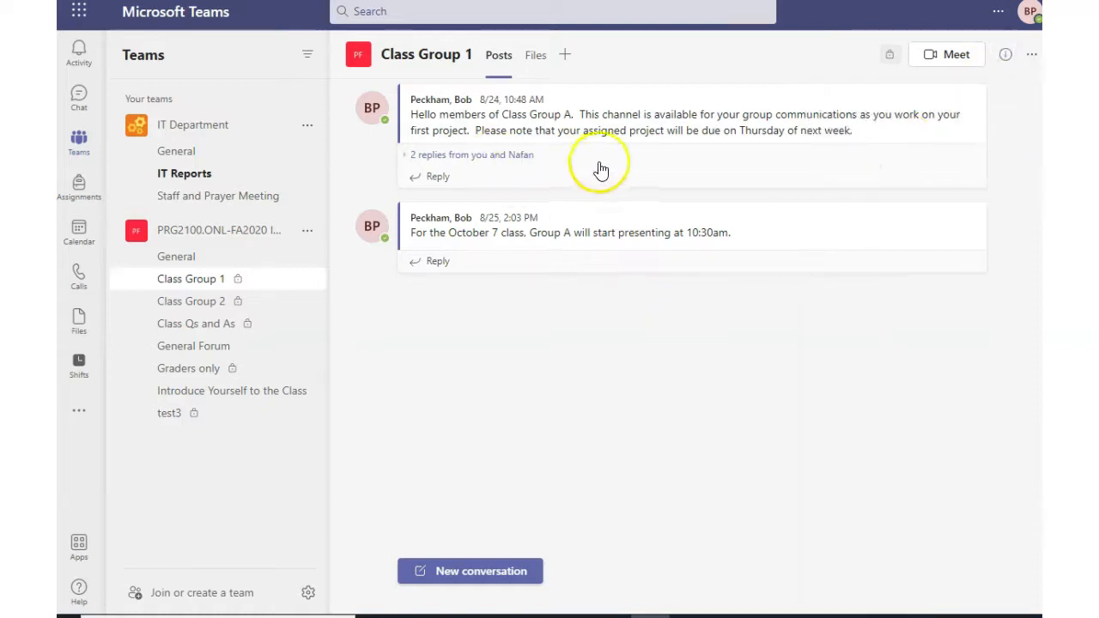
{"action": "left_click", "coordinate": [423, 155]}
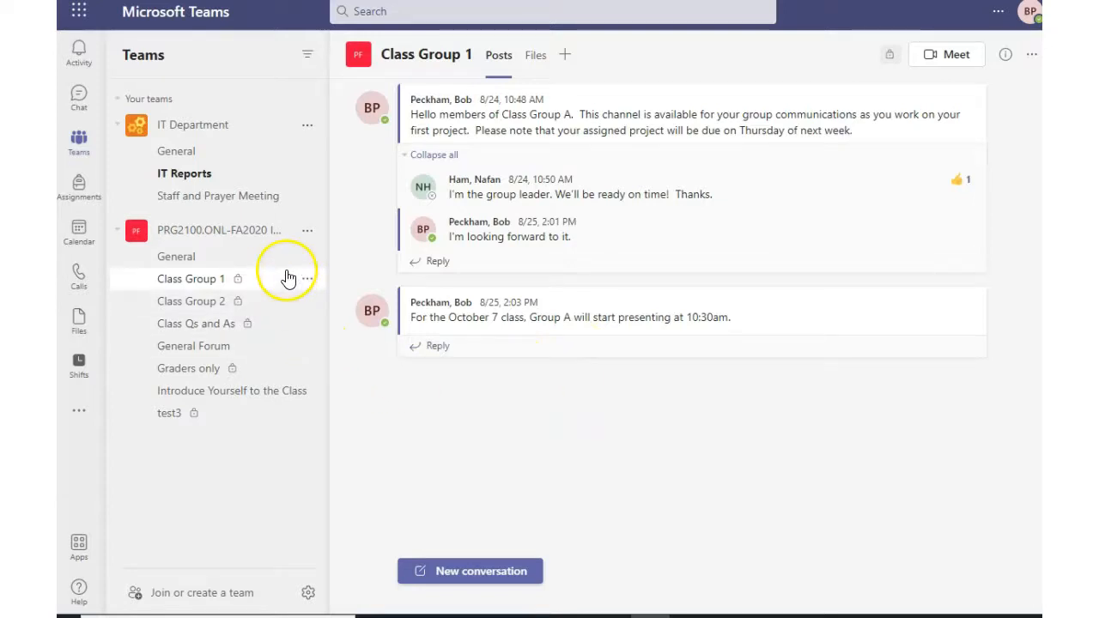
Start a PRG2100 team channel named "Class Group 3" with the description "A communication channel for exclusive use by Class Group 3.".
{"action": "left_click", "coordinate": [307, 232]}
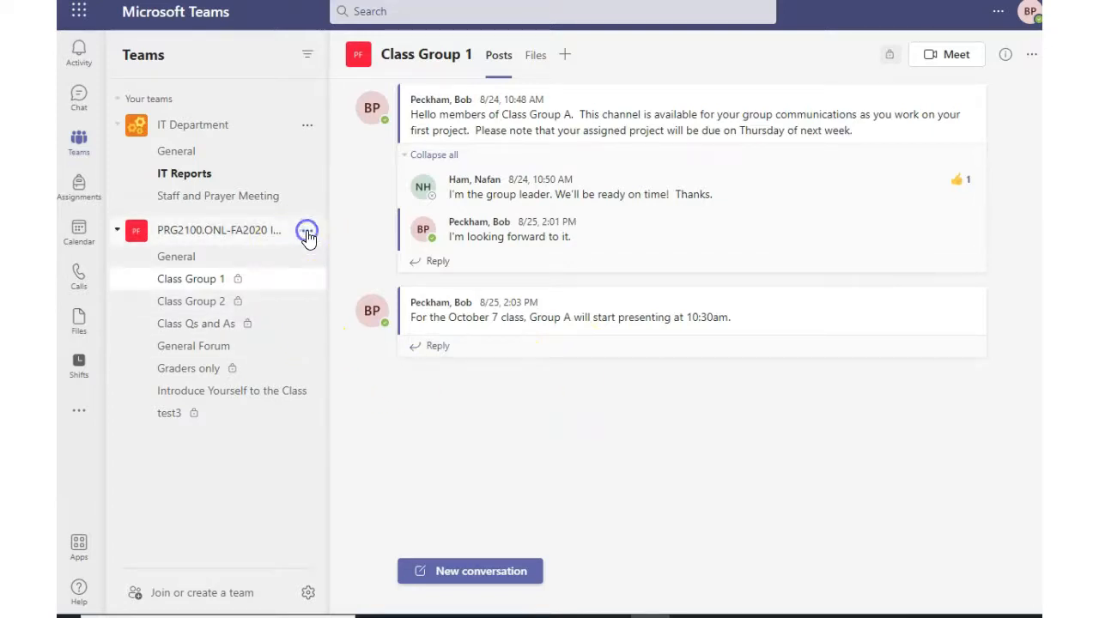
{"action": "left_click", "coordinate": [333, 335]}
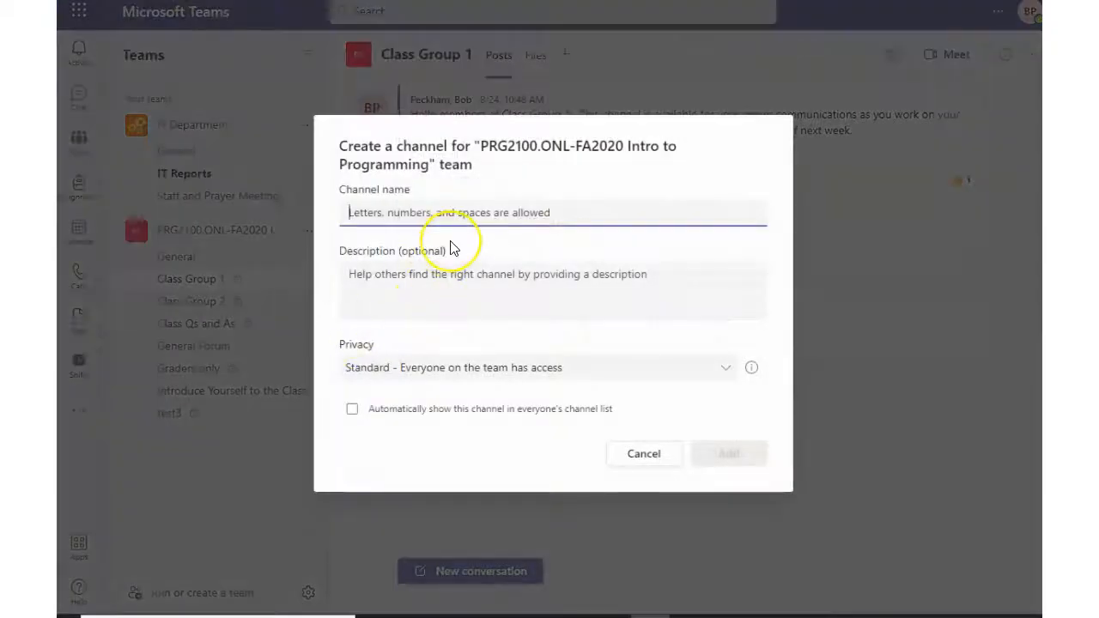
{"action": "type", "text": "Class Group 3"}
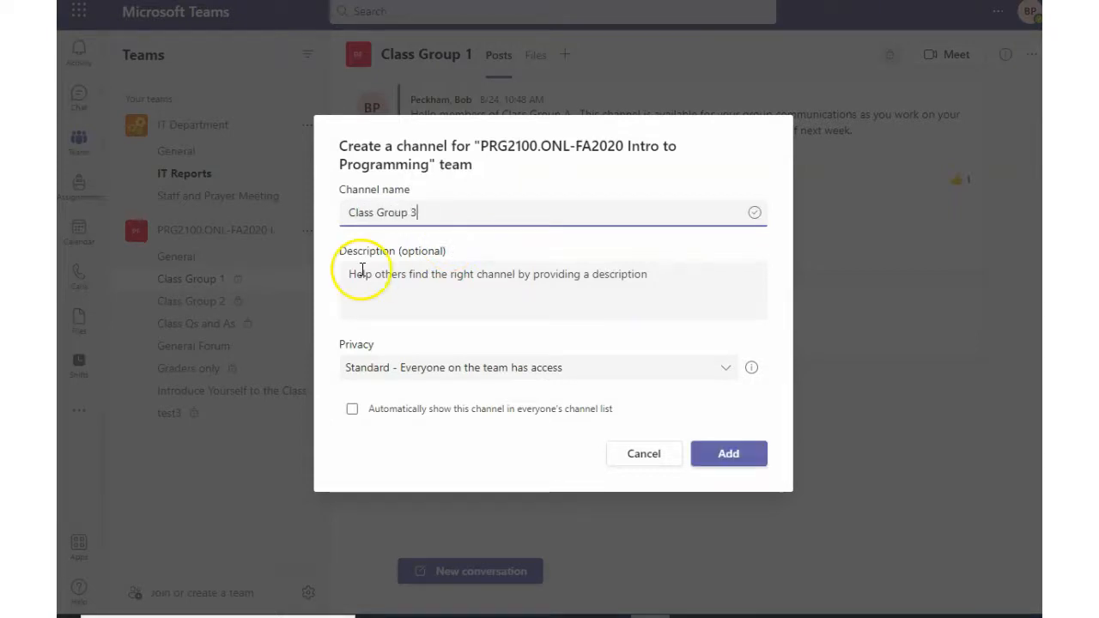
{"action": "left_click", "coordinate": [352, 273]}
{"action": "type", "text": "A communication channel for exclusive use by Class Group 3."}
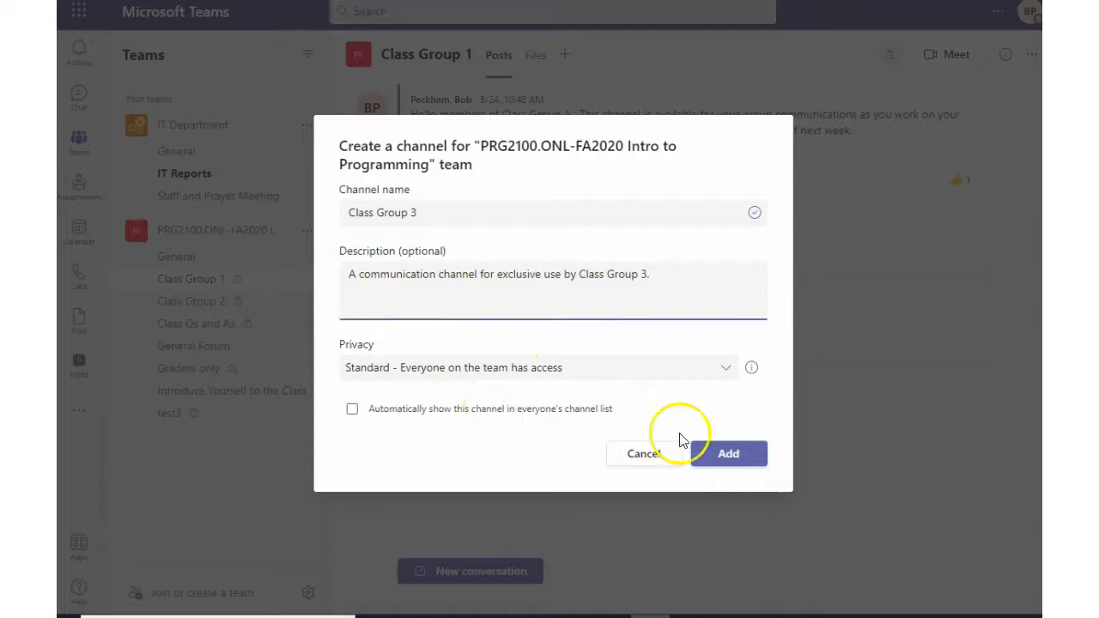
Set the Class Group 3 channel's privacy to Private - Specific teammates have access, and create it.
{"action": "left_click", "coordinate": [646, 380]}
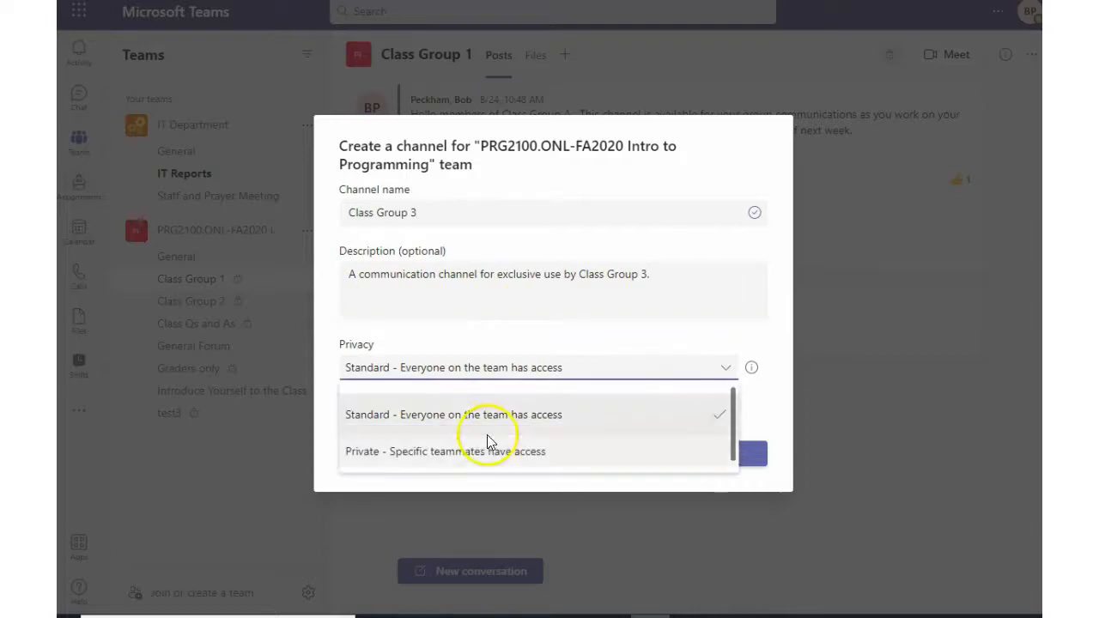
{"action": "left_click", "coordinate": [468, 451]}
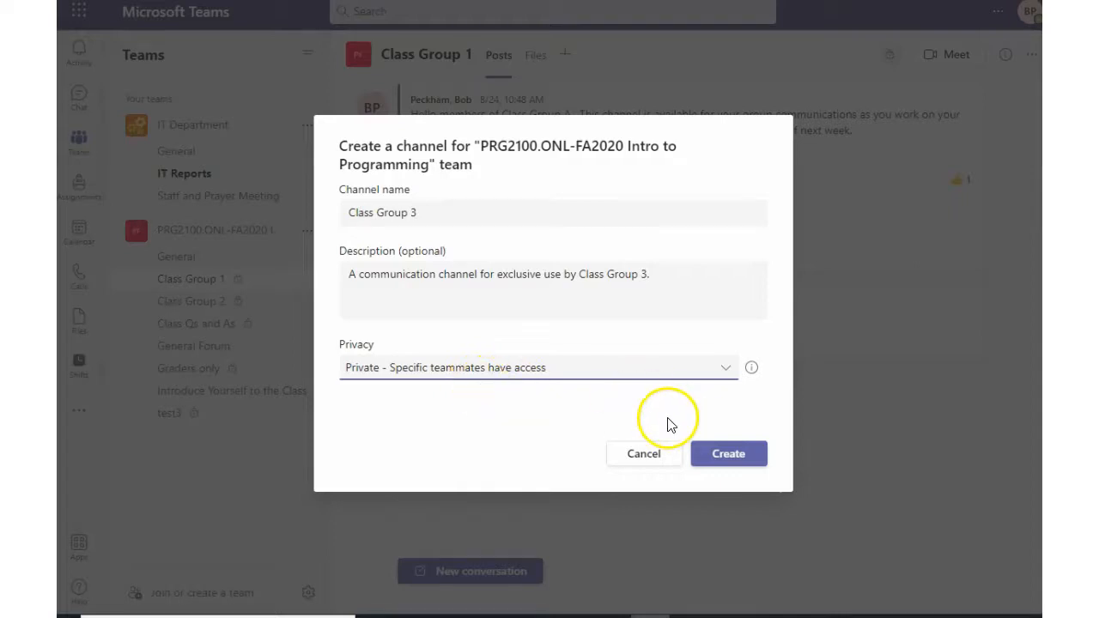
{"action": "left_click", "coordinate": [731, 459]}
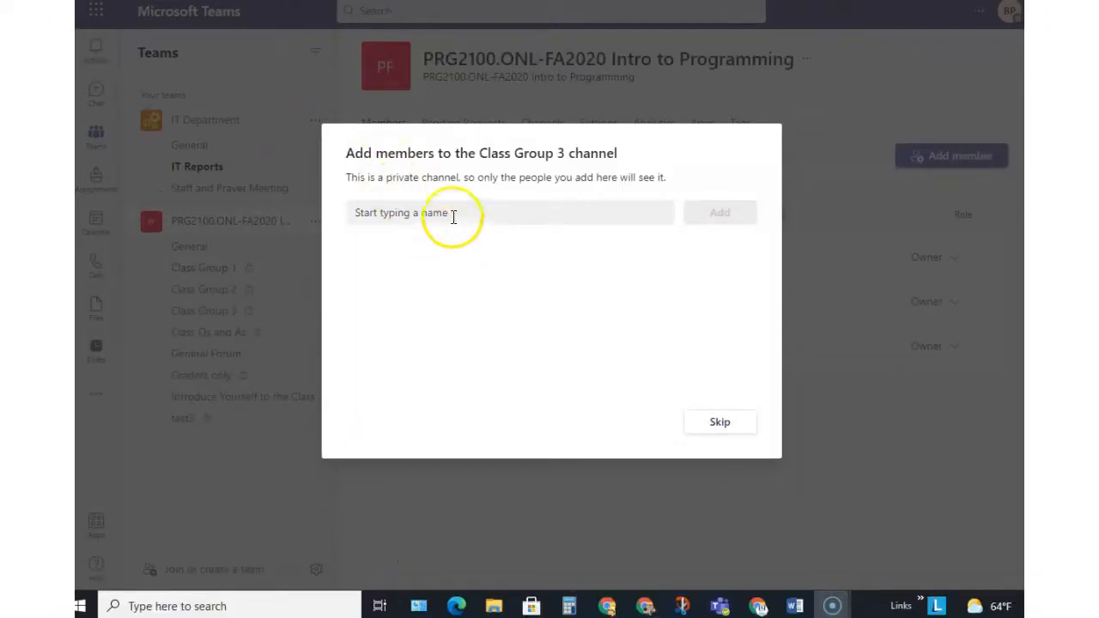
Add the Class Group 1 student and the application programmer as members of the Class Group 3 channel, and finish.
{"action": "left_click", "coordinate": [452, 223]}
{"action": "type", "text": "ham"}
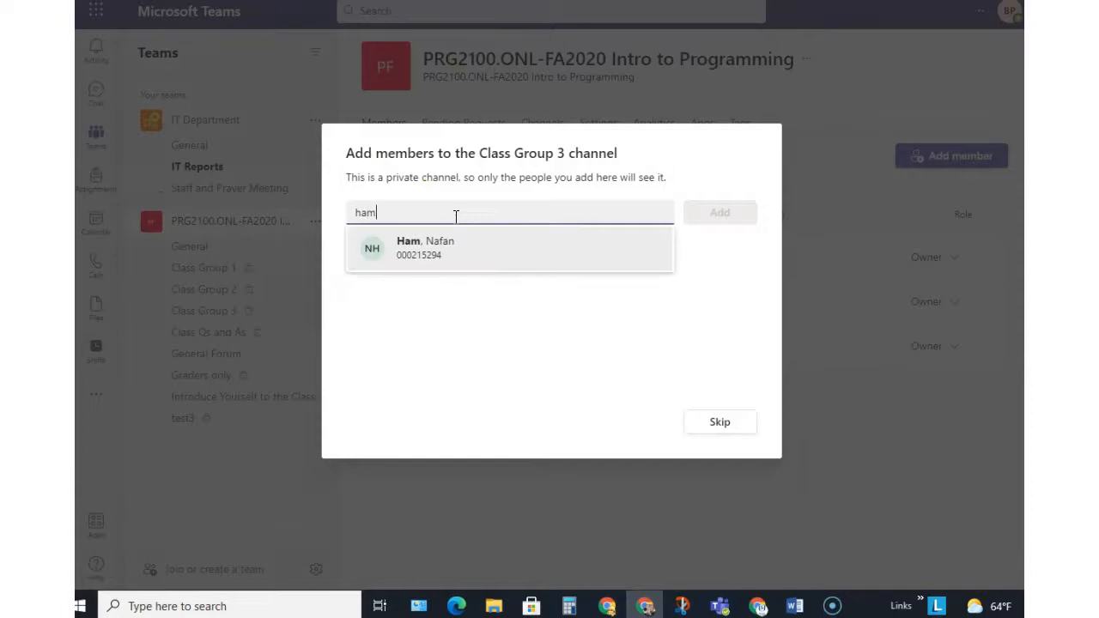
{"action": "left_click", "coordinate": [444, 245]}
{"action": "type", "text": "she"}
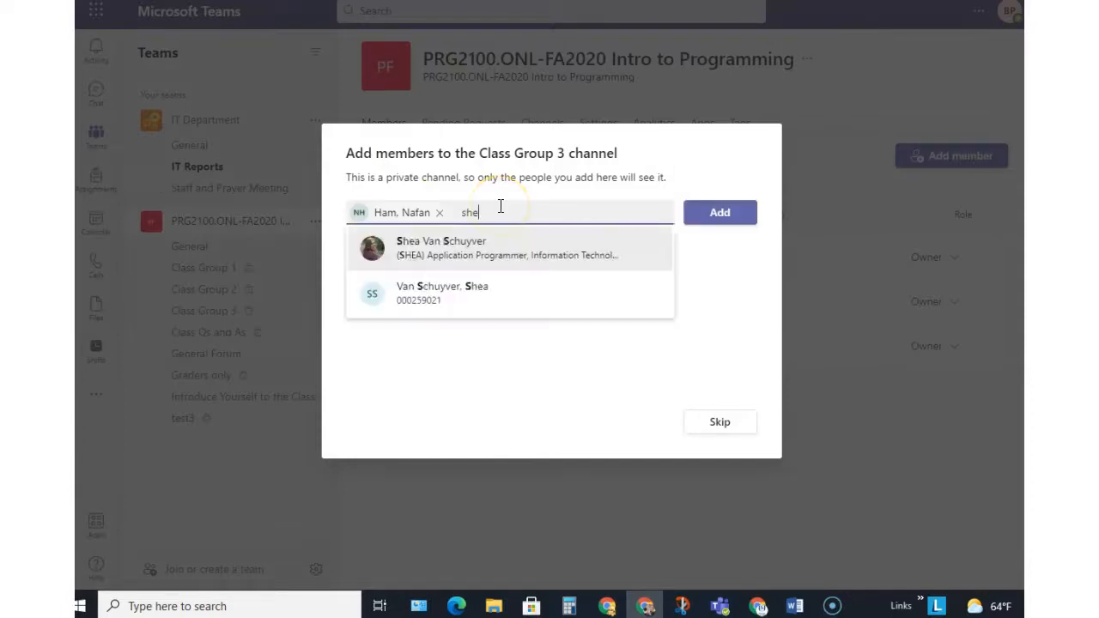
{"action": "left_click", "coordinate": [486, 238]}
{"action": "left_click", "coordinate": [734, 213]}
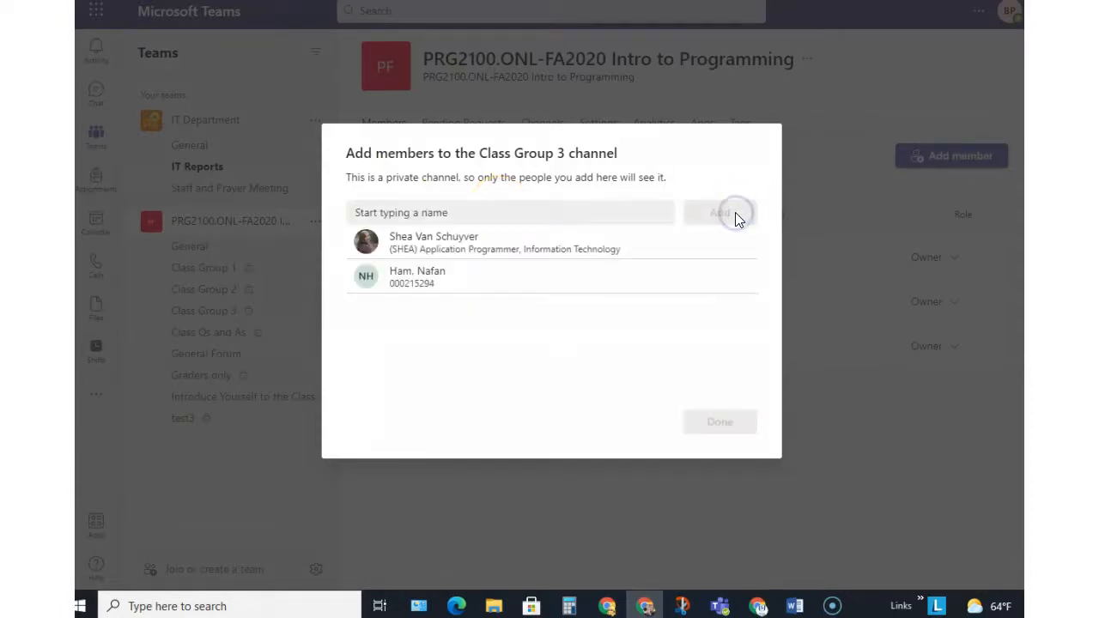
{"action": "left_click", "coordinate": [713, 420]}
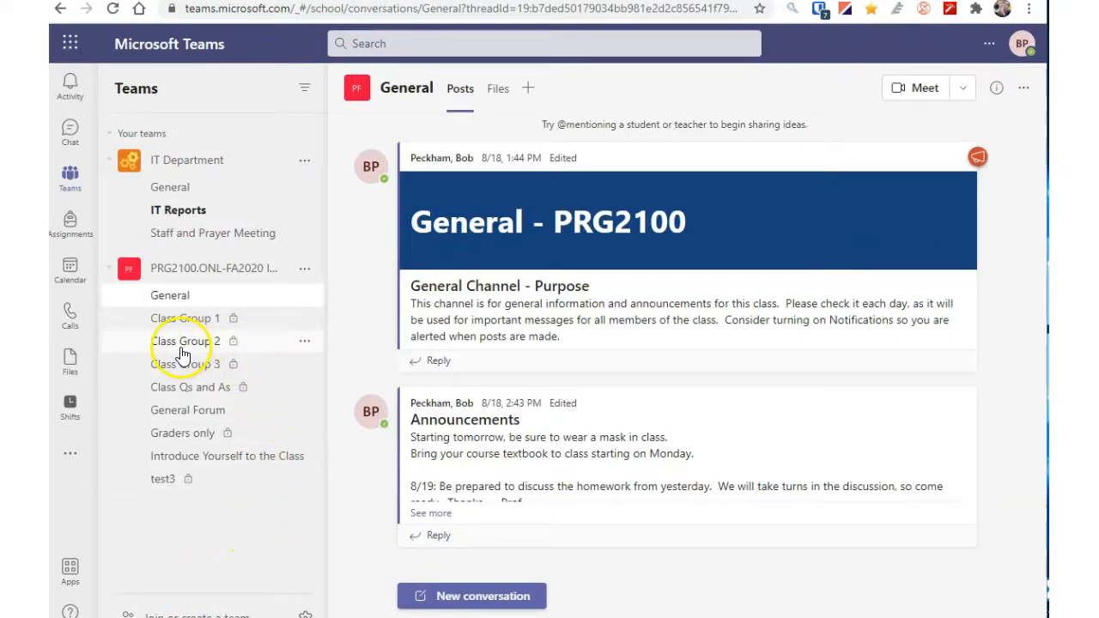
Post "Your Group 3 presentation will be Wednesday." as a new conversation in the Class Group 3 channel.
{"action": "left_click", "coordinate": [203, 367]}
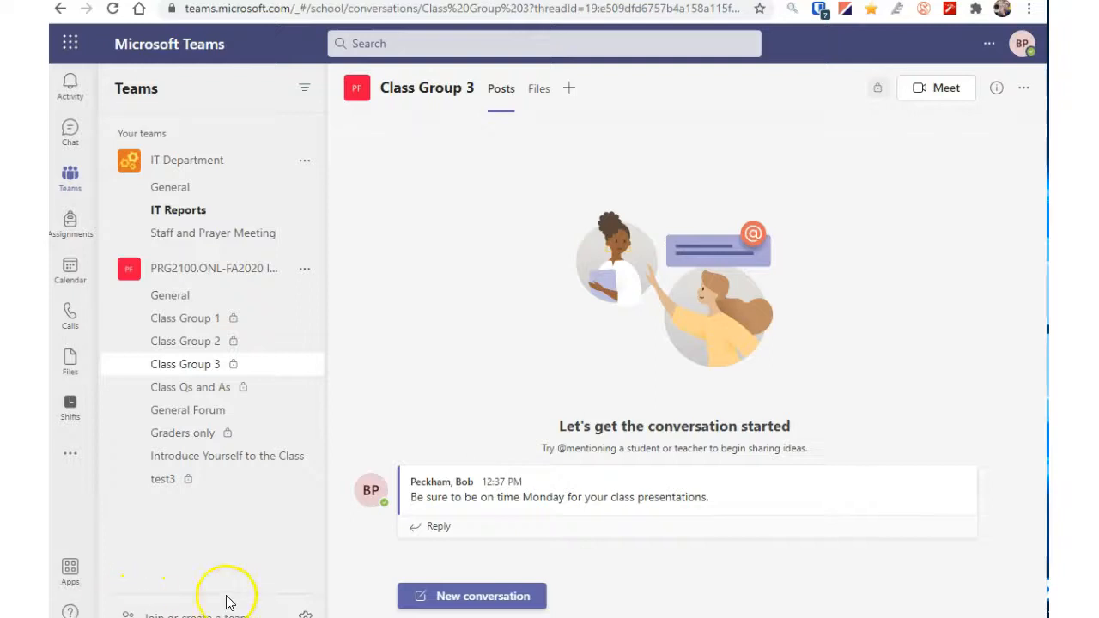
{"action": "left_click", "coordinate": [478, 594]}
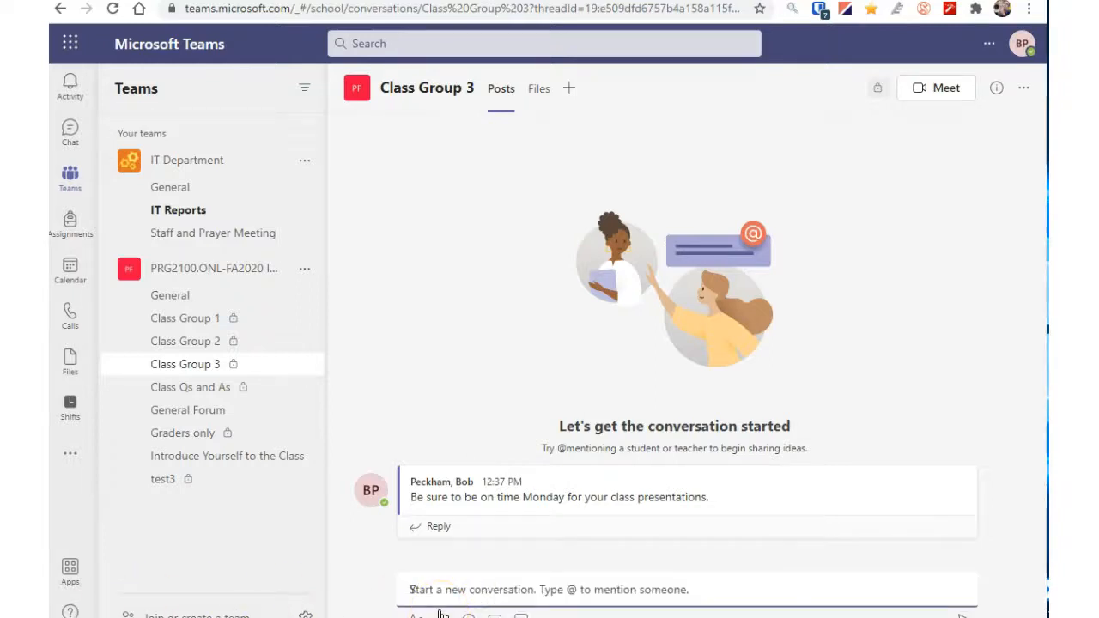
{"action": "type", "text": "Your Group 3 presentation will be Wednesday."}
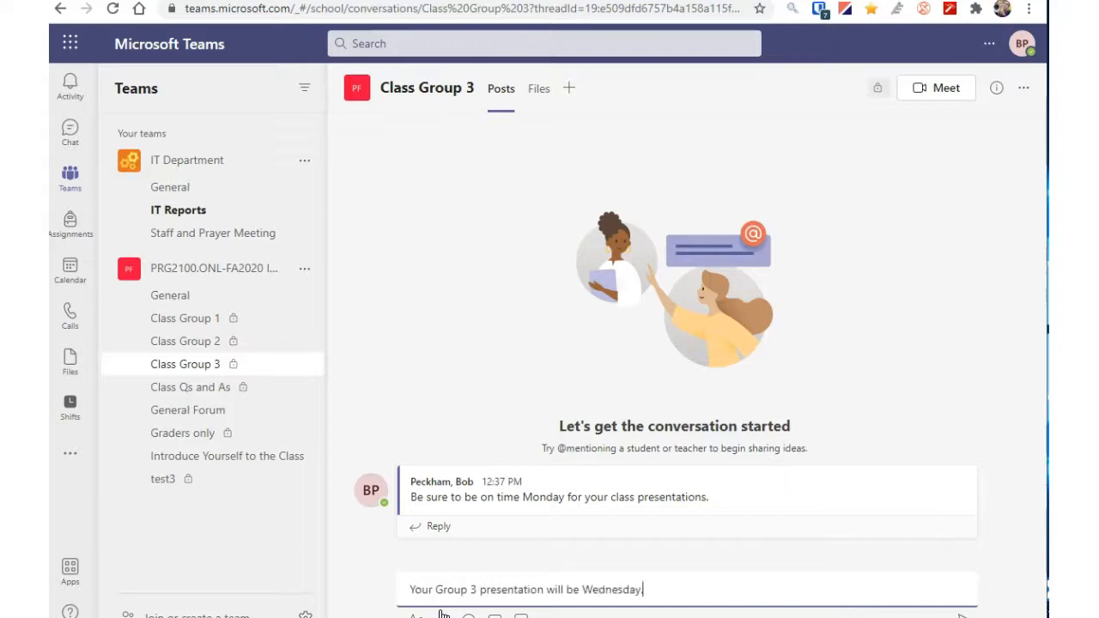
{"action": "left_click", "coordinate": [965, 613]}
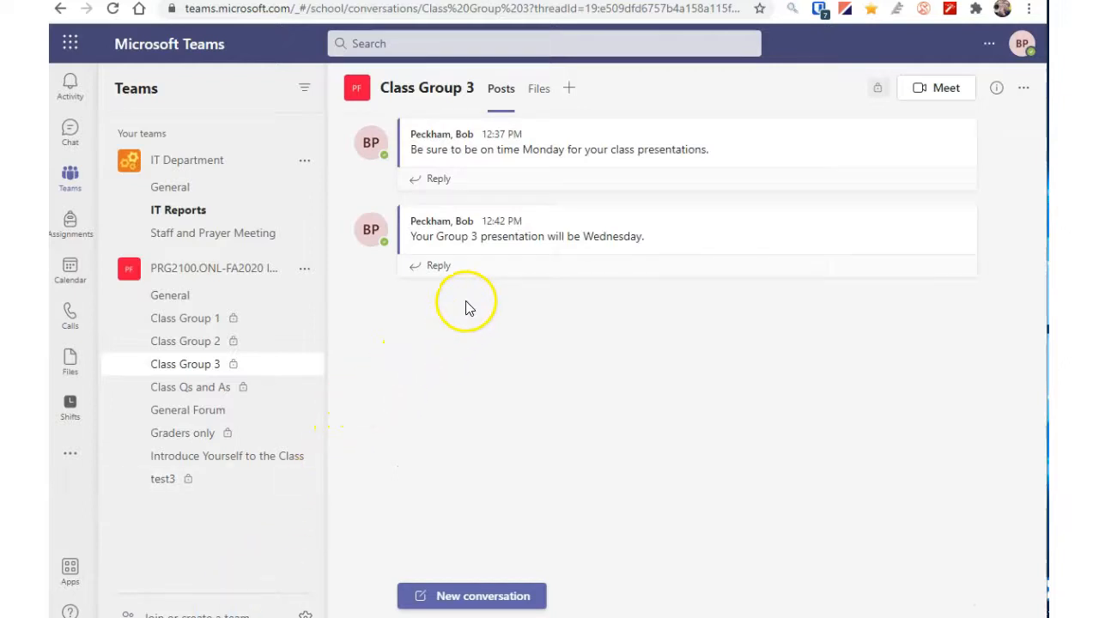
In the Class Qs and As channel, expand the replies to the post explaining the channel's purpose and reply "Stay tuned on this.".
{"action": "left_click", "coordinate": [184, 386]}
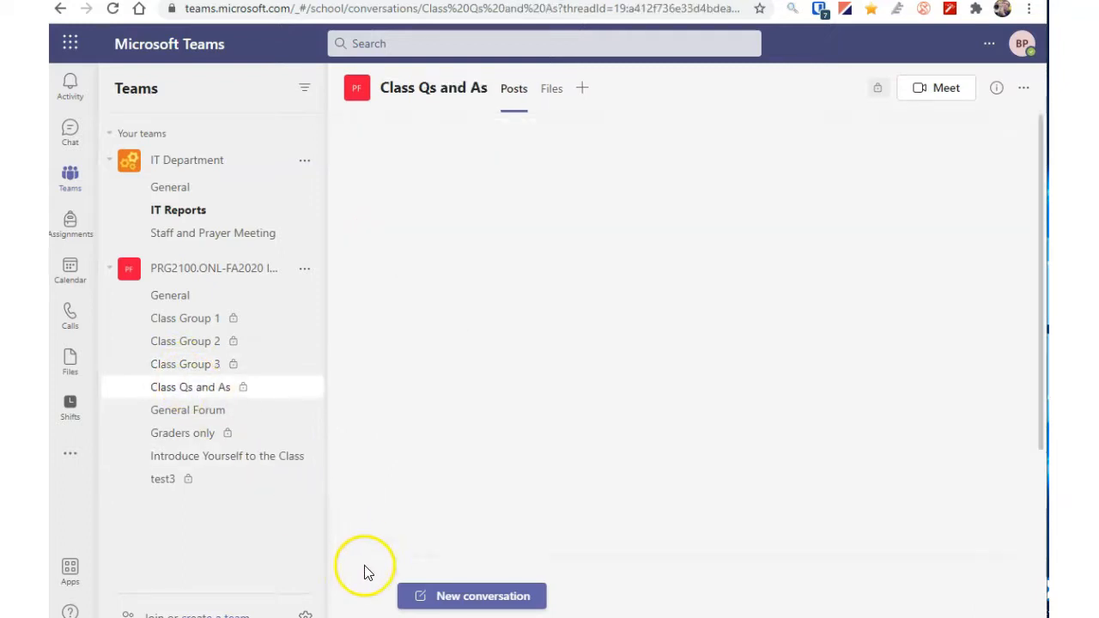
{"action": "left_click", "coordinate": [447, 223]}
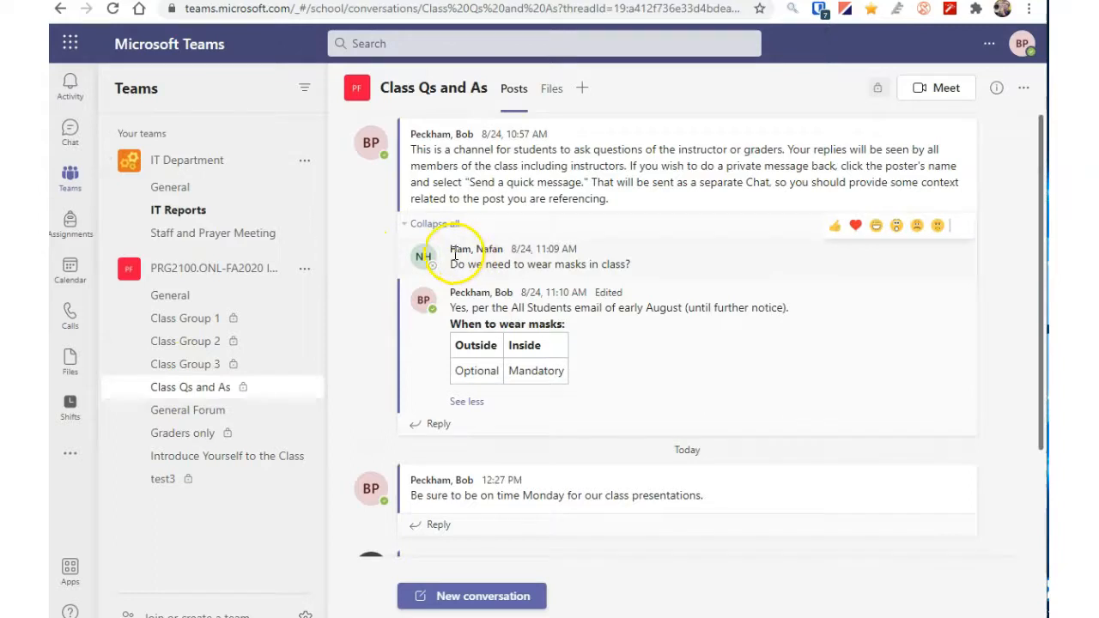
{"action": "left_click", "coordinate": [467, 401]}
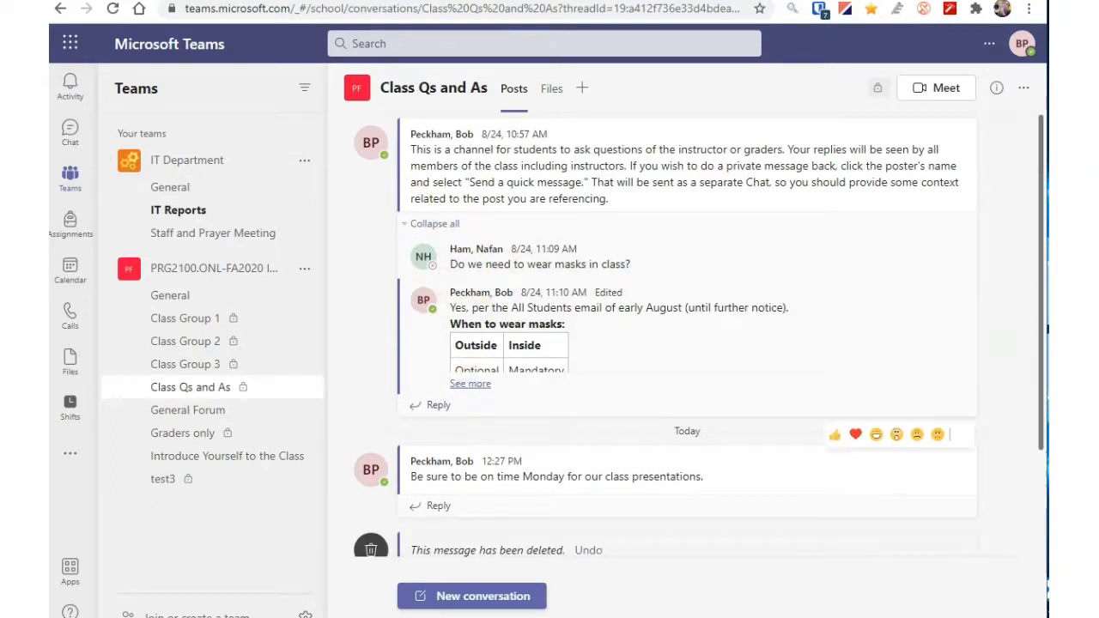
{"action": "left_click", "coordinate": [470, 384]}
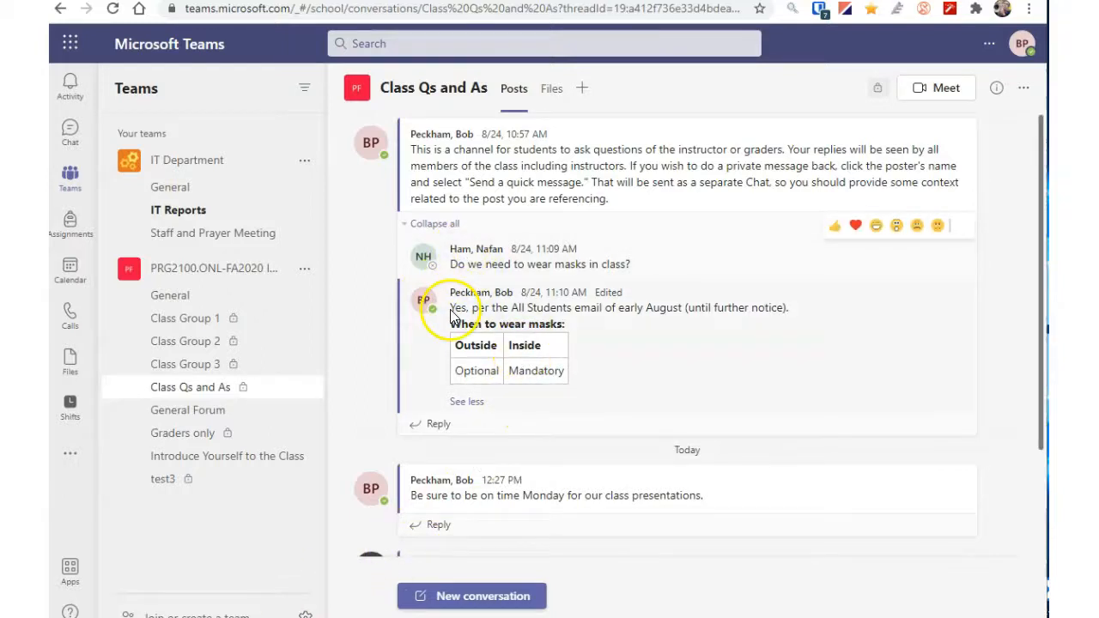
{"action": "left_click", "coordinate": [440, 425]}
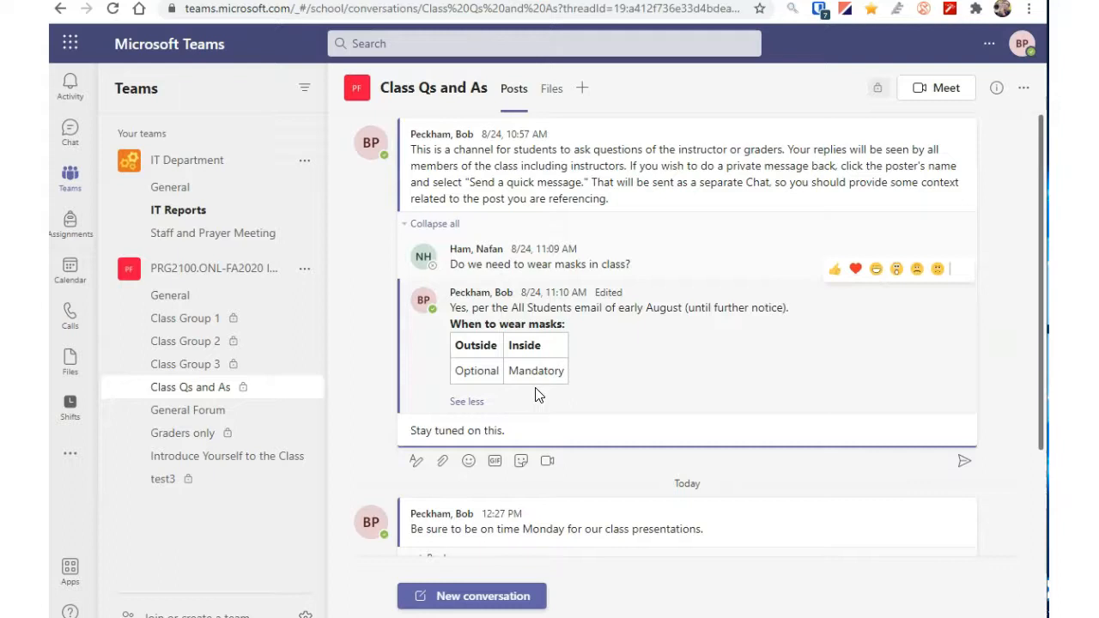
{"action": "key", "text": "Return"}
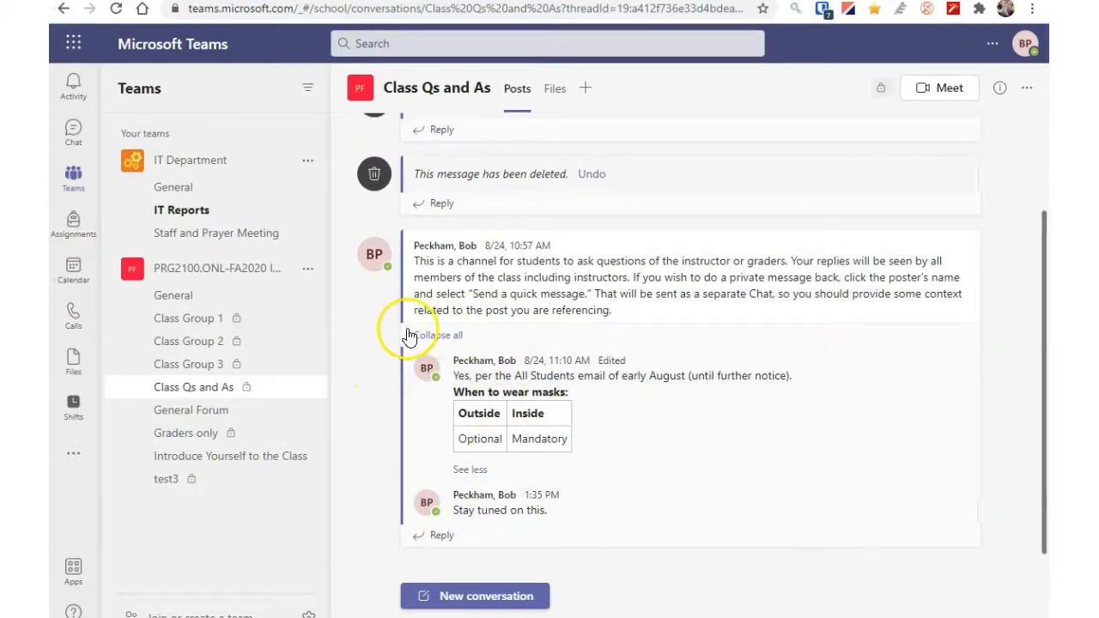
Collapse the replies under the channel's purpose post, expand them for viewing, and collapse them again.
{"action": "left_click", "coordinate": [438, 335]}
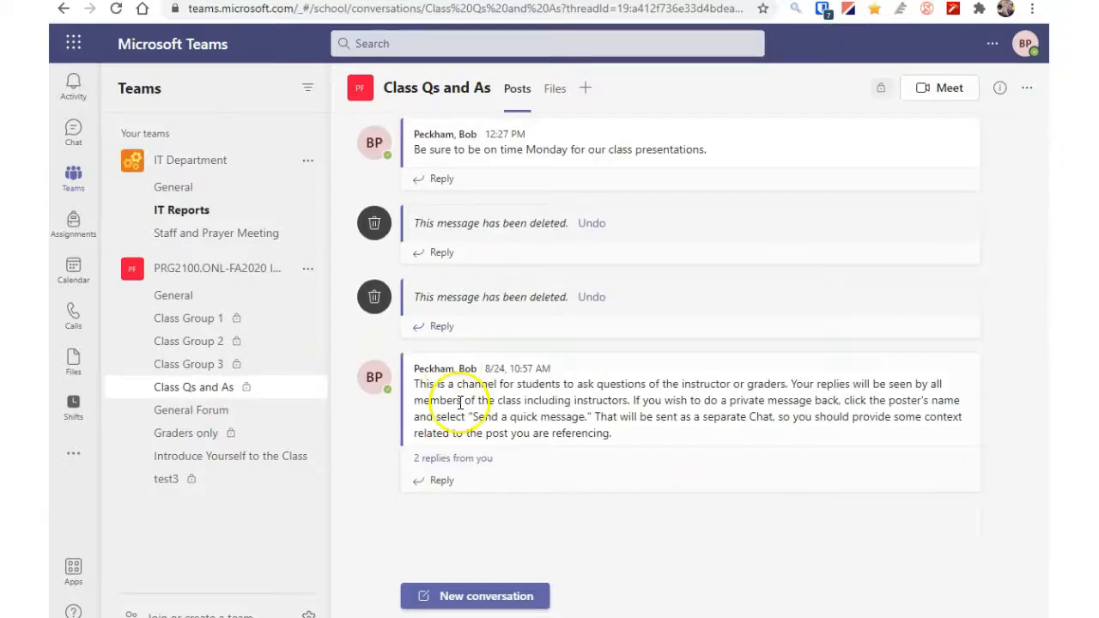
{"action": "left_click", "coordinate": [464, 467]}
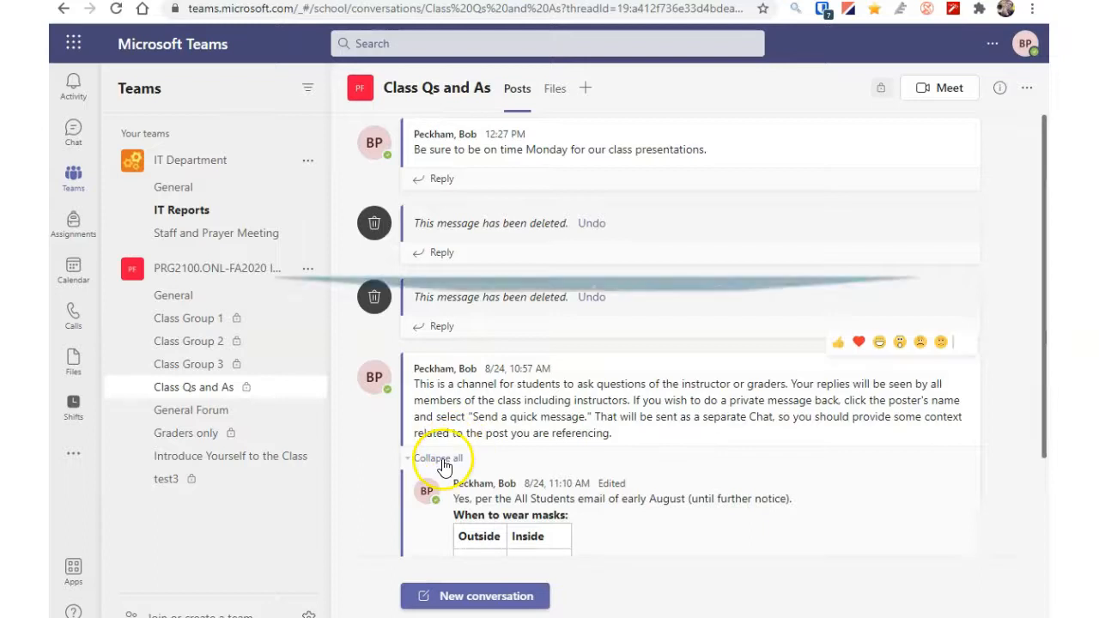
{"action": "left_click", "coordinate": [443, 462]}
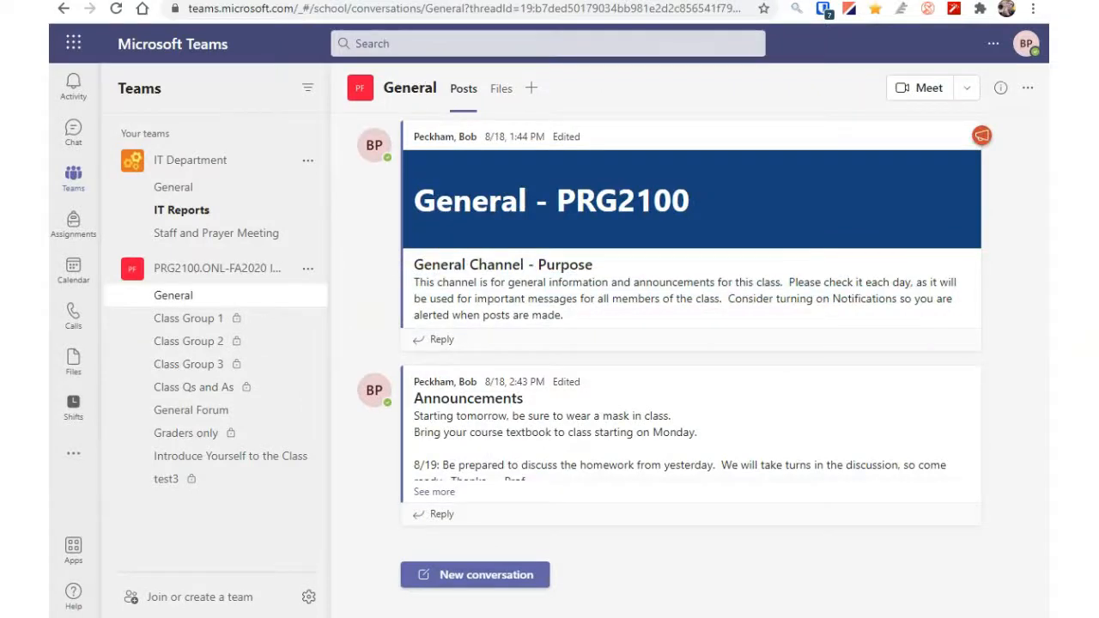
Start a new conversation with full formatting options in the PRG2100 General channel, with the subject "Quiz due date changing".
{"action": "left_click", "coordinate": [468, 575]}
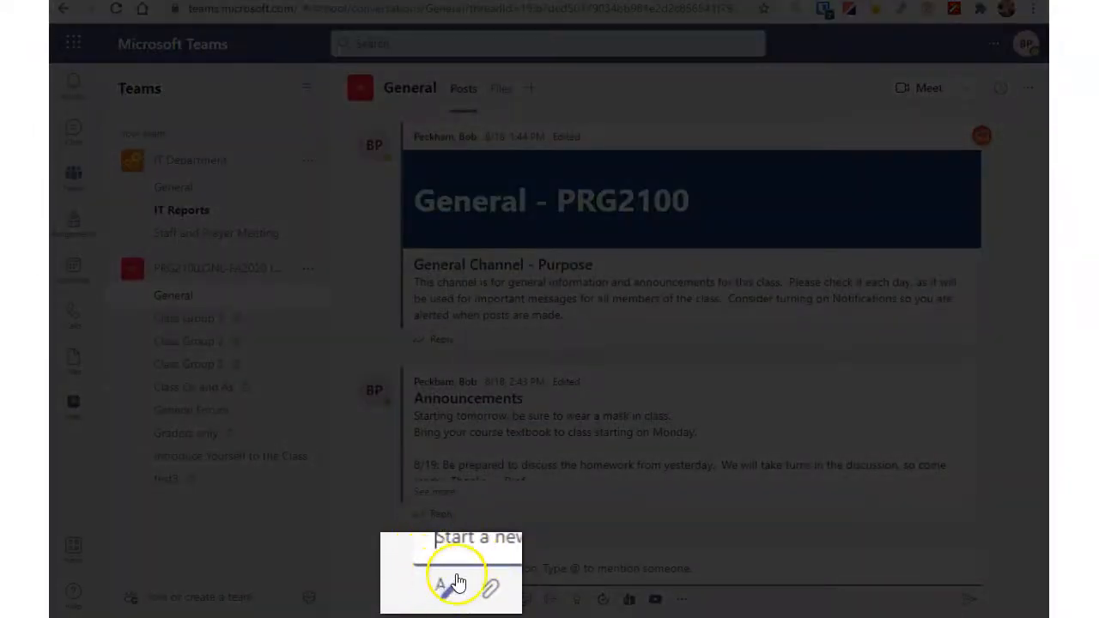
{"action": "left_click", "coordinate": [418, 599]}
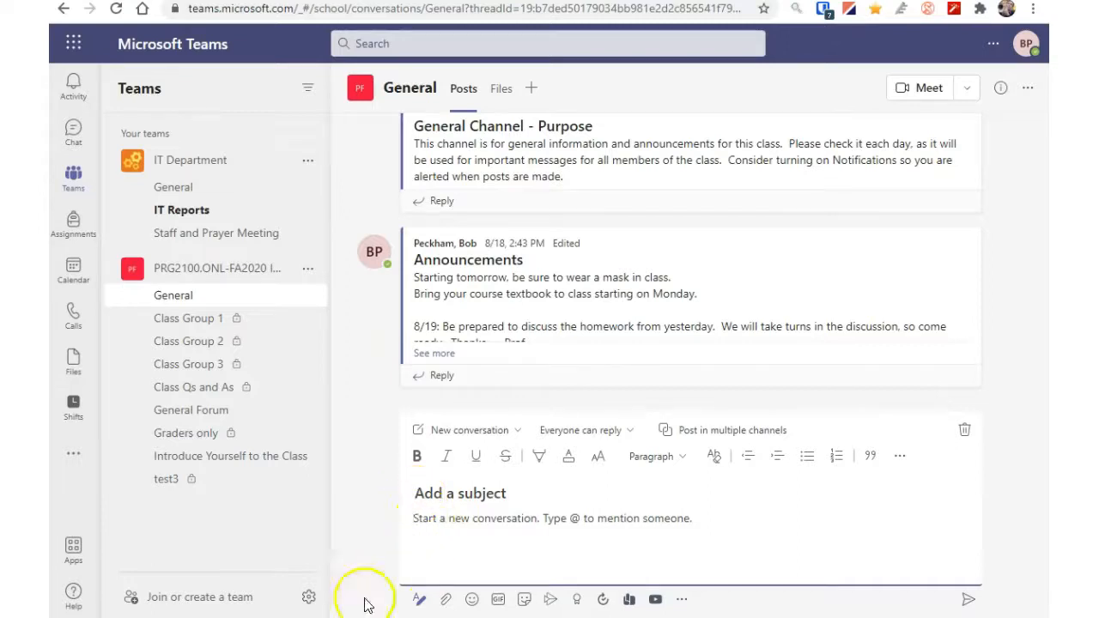
{"action": "left_click", "coordinate": [416, 494]}
{"action": "left_click", "coordinate": [490, 495]}
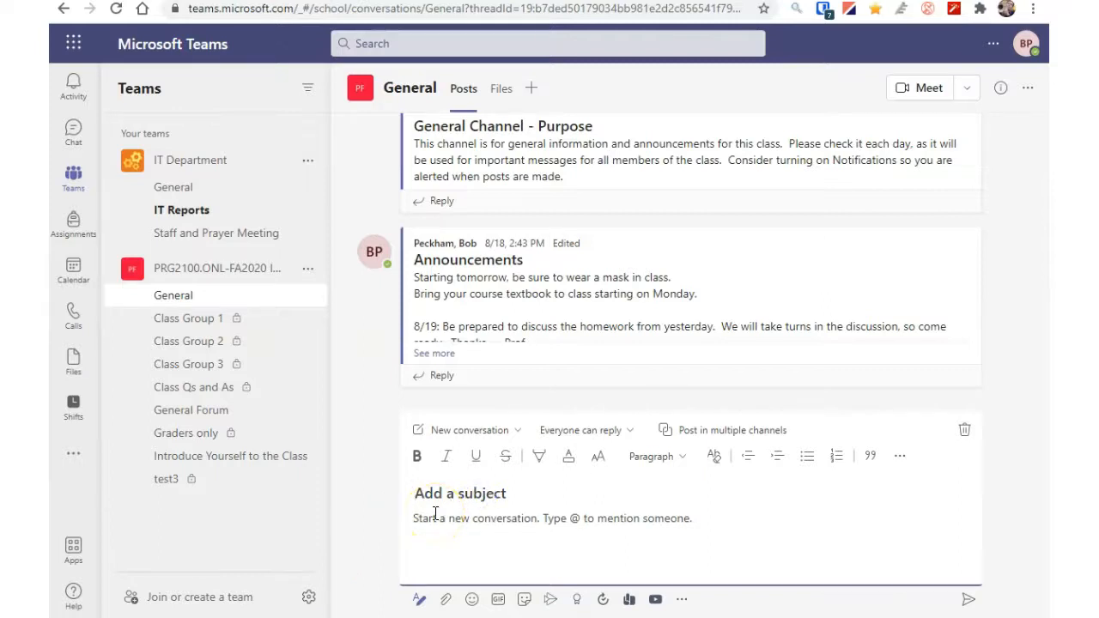
{"action": "type", "text": "Qui"}
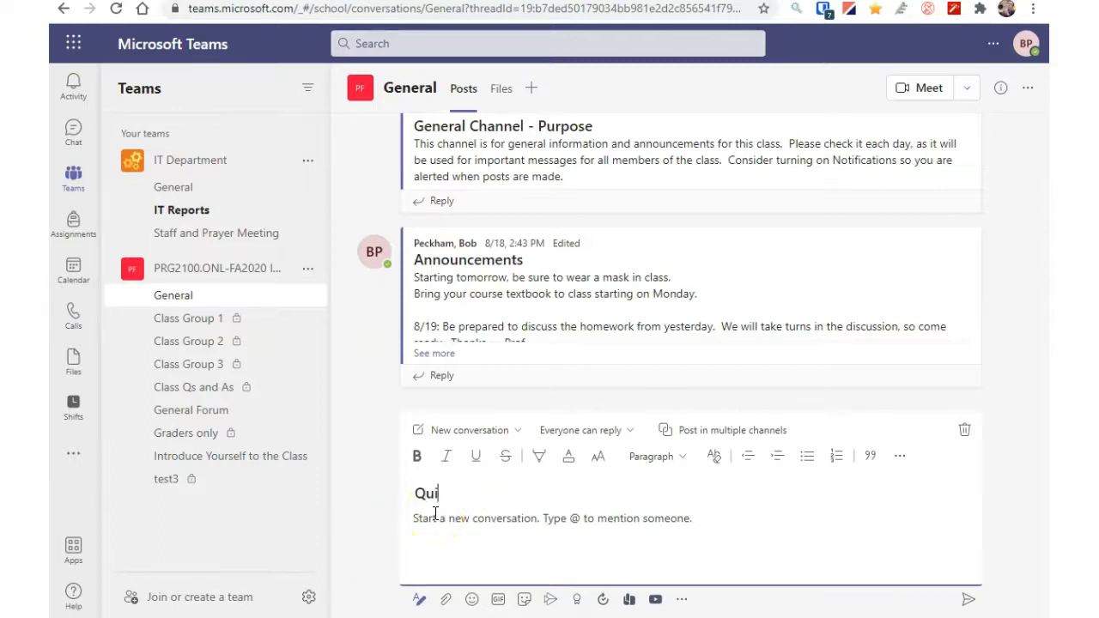
{"action": "type", "text": "z due dat e changing"}
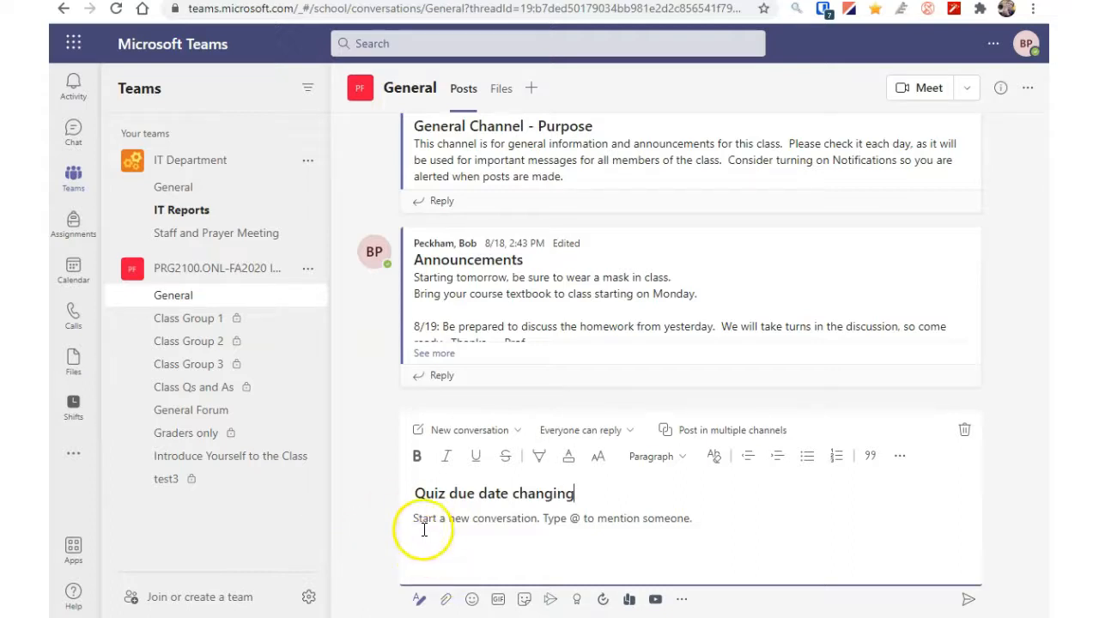
Write the body of the quiz post, beginning with "New date is Thursd".
{"action": "left_click", "coordinate": [415, 515]}
{"action": "type", "text": "You"}
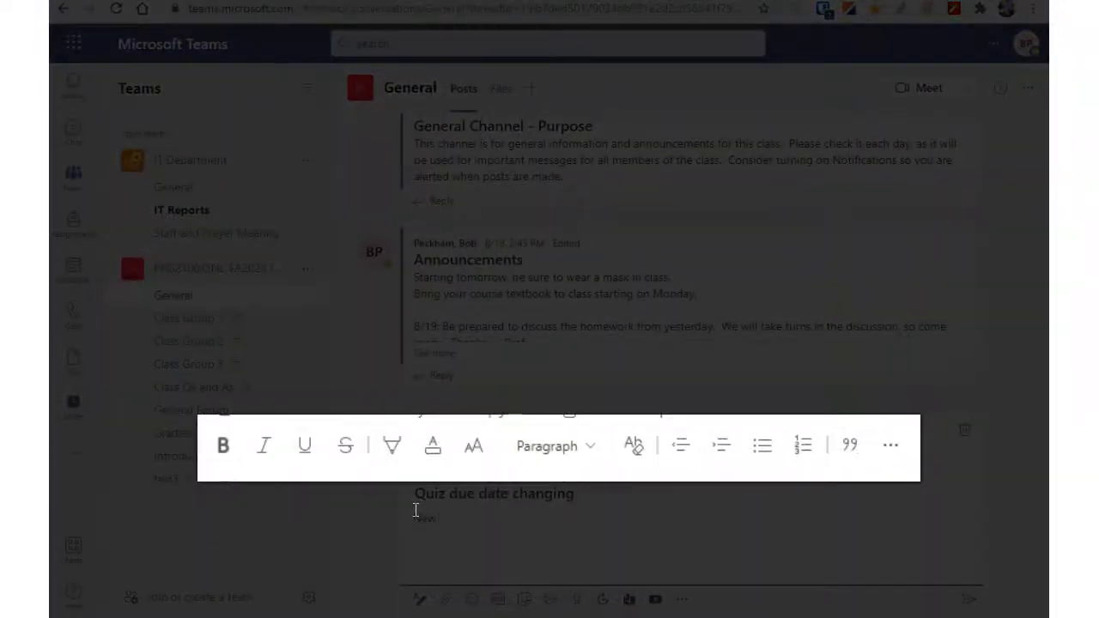
{"action": "type", "text": " date is Thursd"}
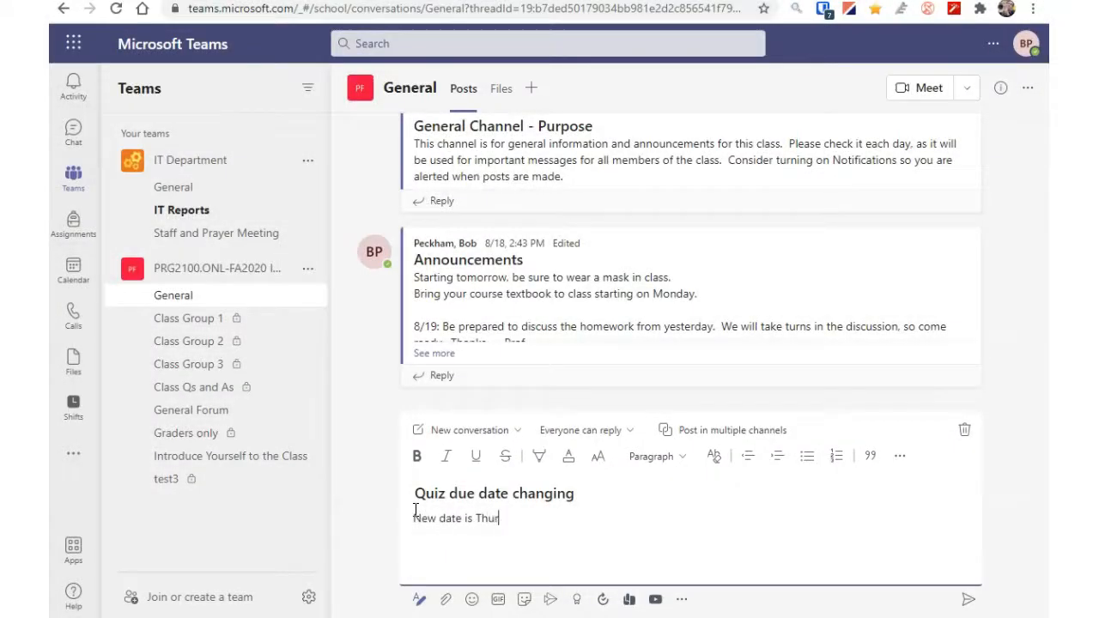